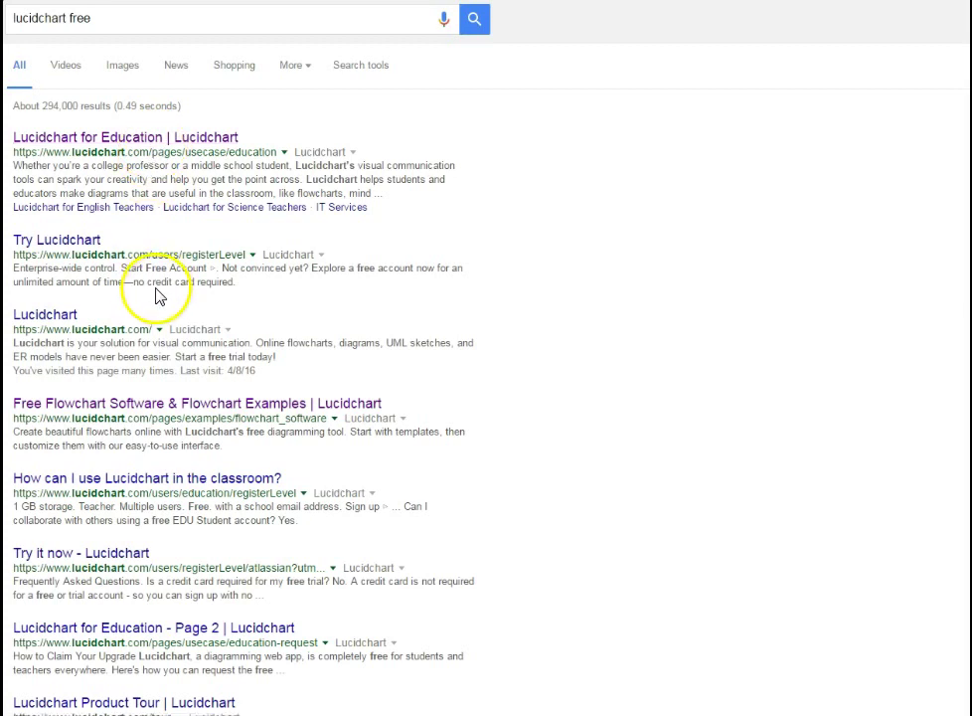
# Highlight the Start Free Account text in the Try Lucidchart search result.
pyautogui.moveTo(129, 274); pyautogui.dragTo(196, 274)
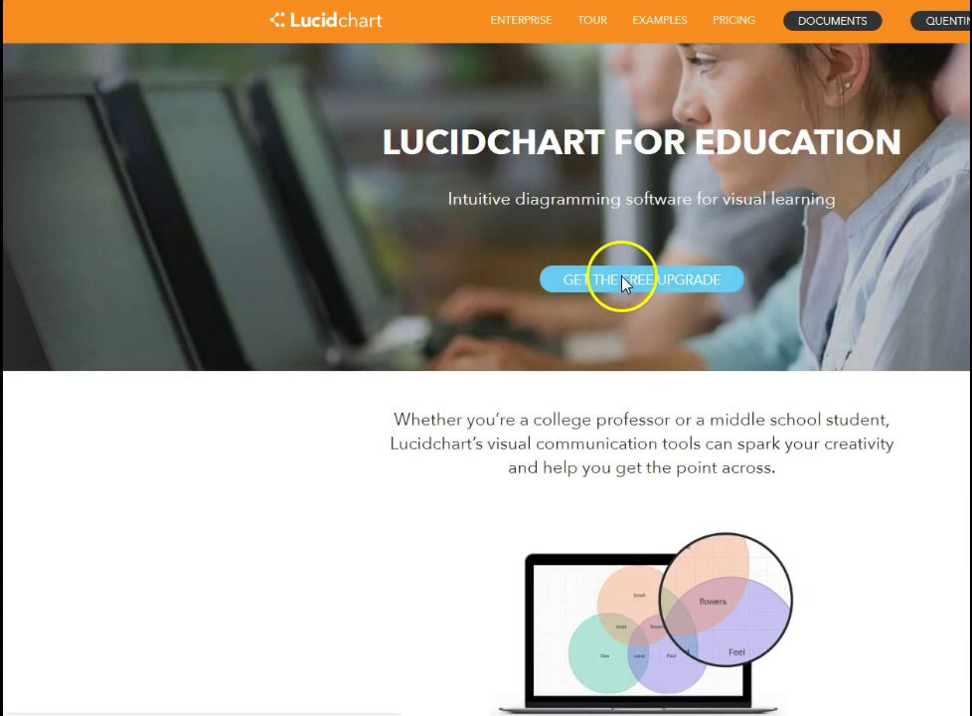
# Scroll down the Lucidchart for Education page to its diagram types, then back up.
pyautogui.scroll(-3, 637, 330)
pyautogui.scroll(-1, 651, 348)
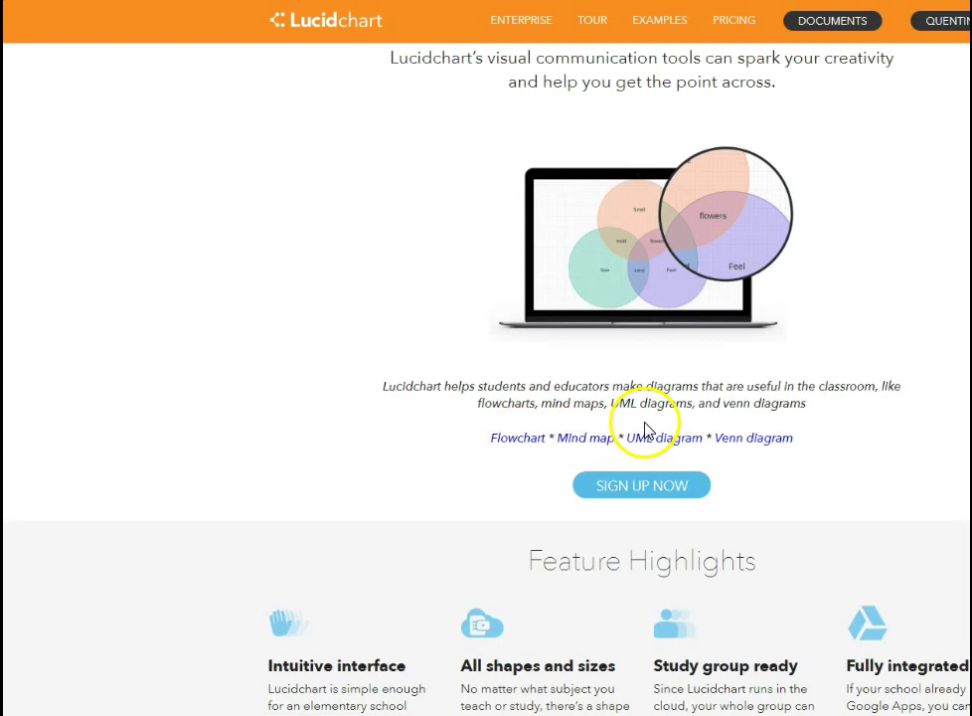
pyautogui.scroll(-1, 641, 430)
pyautogui.scroll(-1, 645, 430)
pyautogui.scroll(2, 636, 430)
pyautogui.scroll(2, 632, 431)
pyautogui.scroll(3, 632, 430)
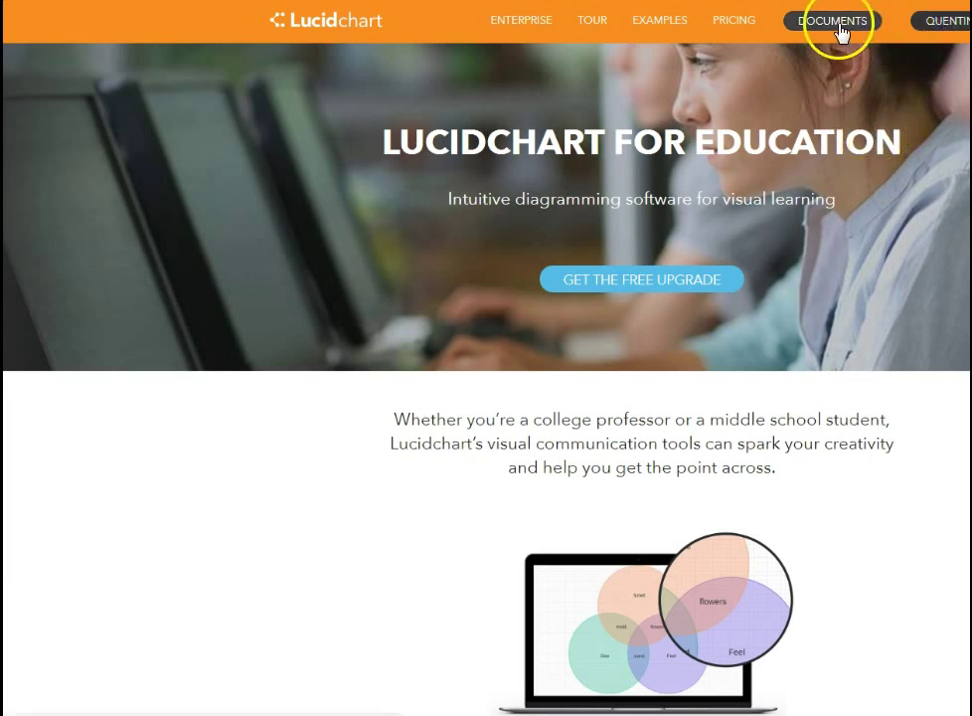
# Go to Documents and open the new-document template chooser on All Categories.
pyautogui.click(785, 22)
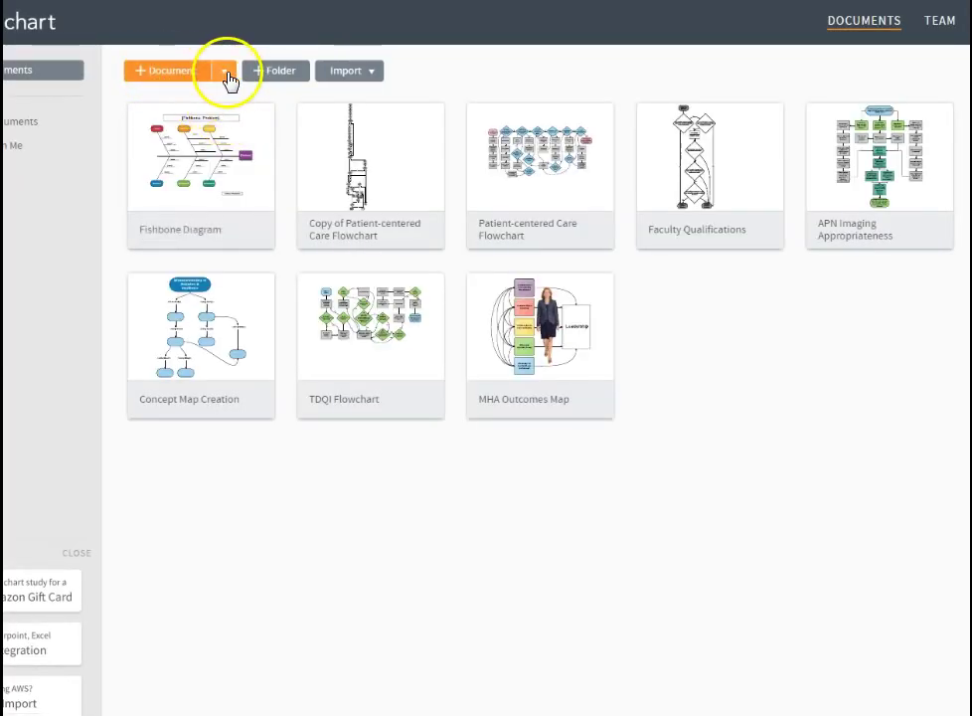
pyautogui.click(227, 78)
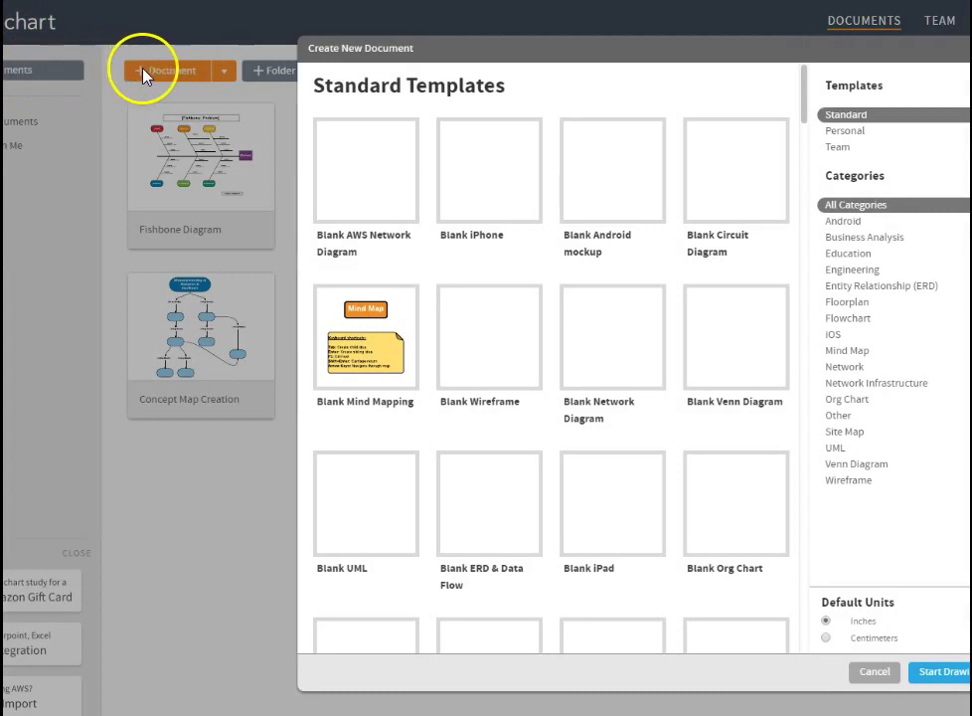
pyautogui.click(144, 75)
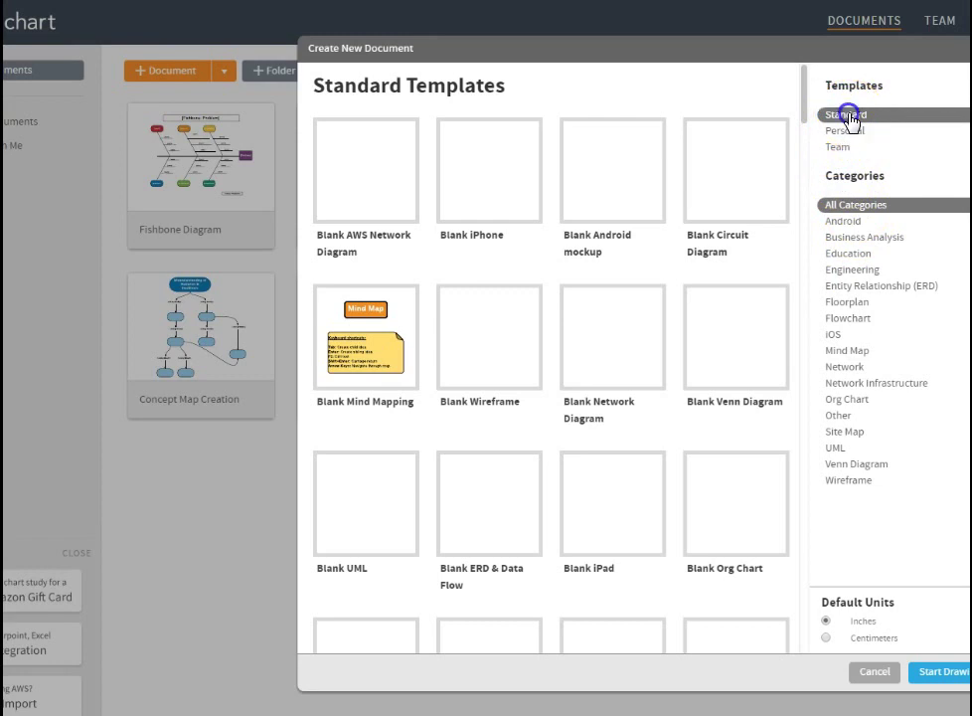
pyautogui.click(855, 205)
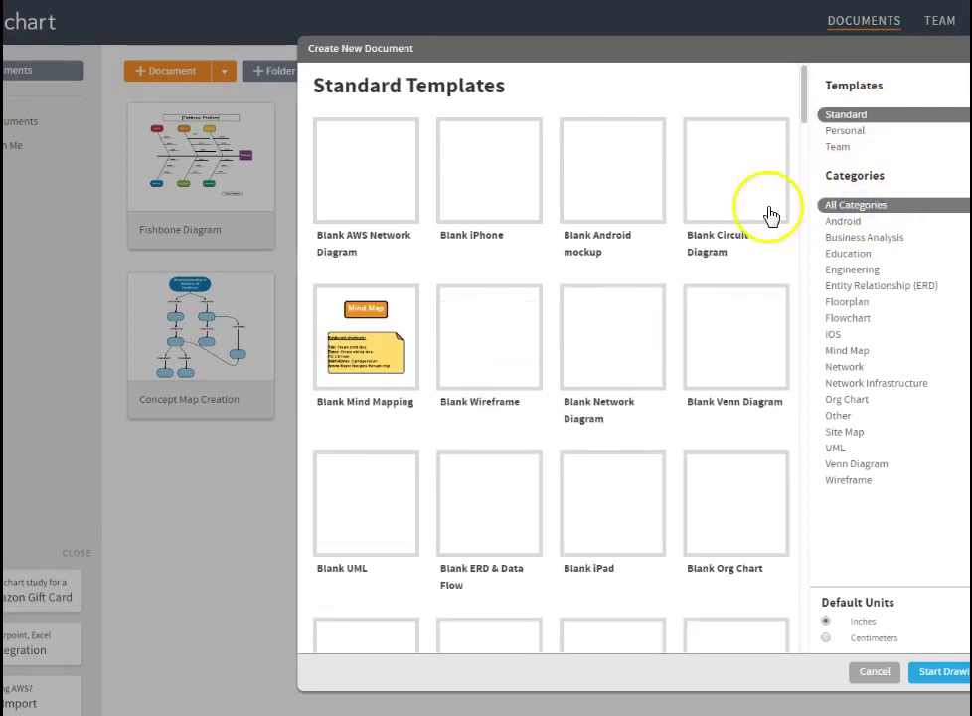
pyautogui.click(607, 320)
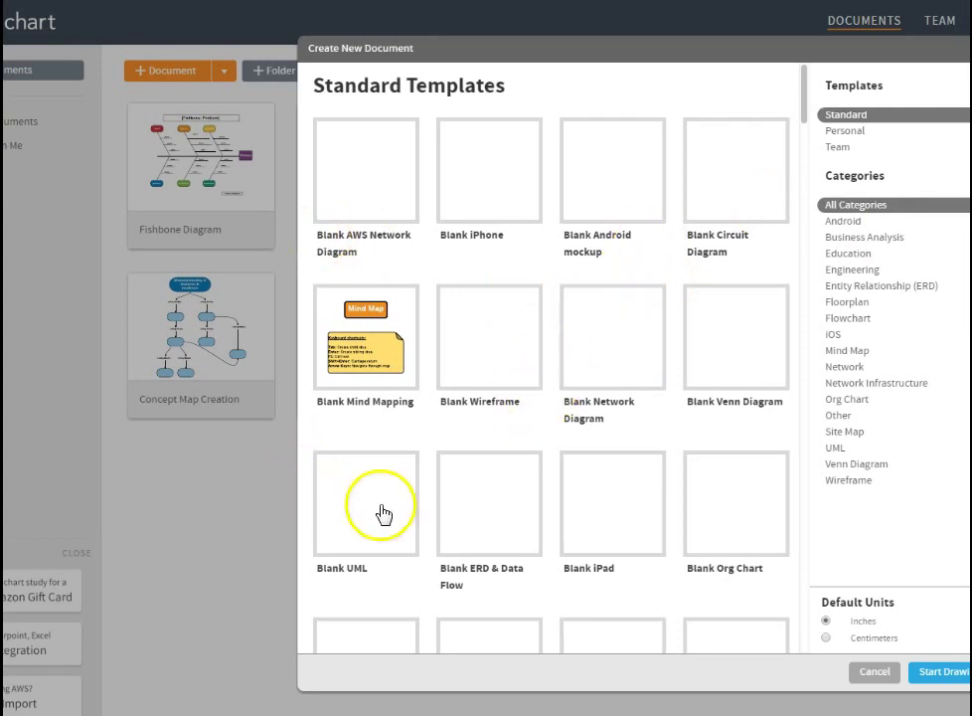
# Choose the Cause & Effect Diagram template to start the new document.
pyautogui.scroll(-1, 497, 575)
pyautogui.scroll(-1, 499, 574)
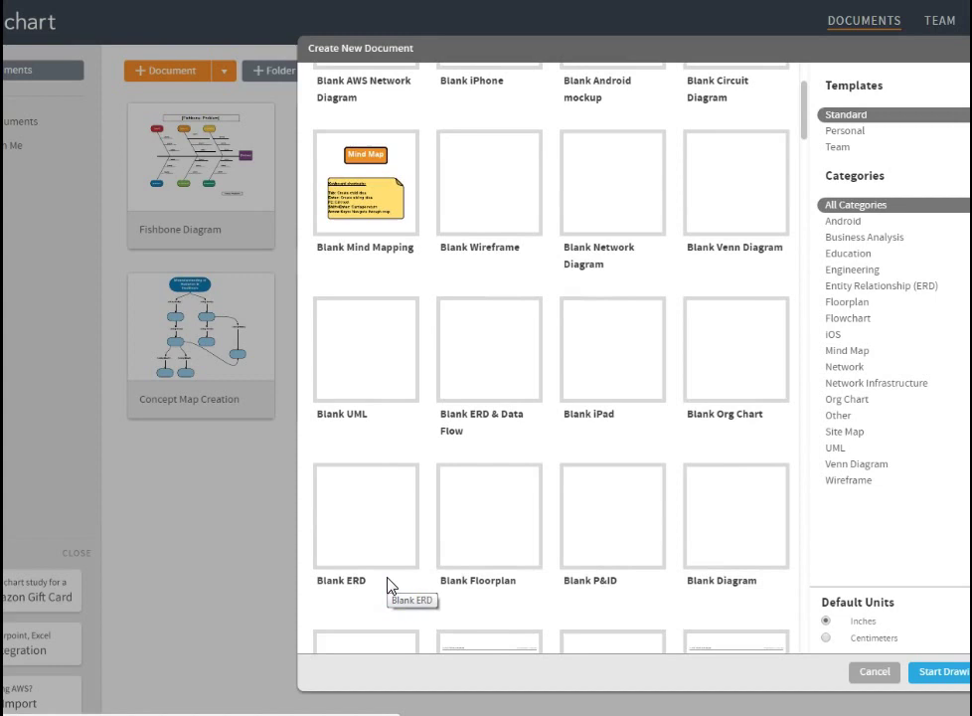
pyautogui.scroll(-1, 387, 587)
pyautogui.scroll(-2, 419, 502)
pyautogui.scroll(-1, 419, 501)
pyautogui.scroll(-1, 419, 500)
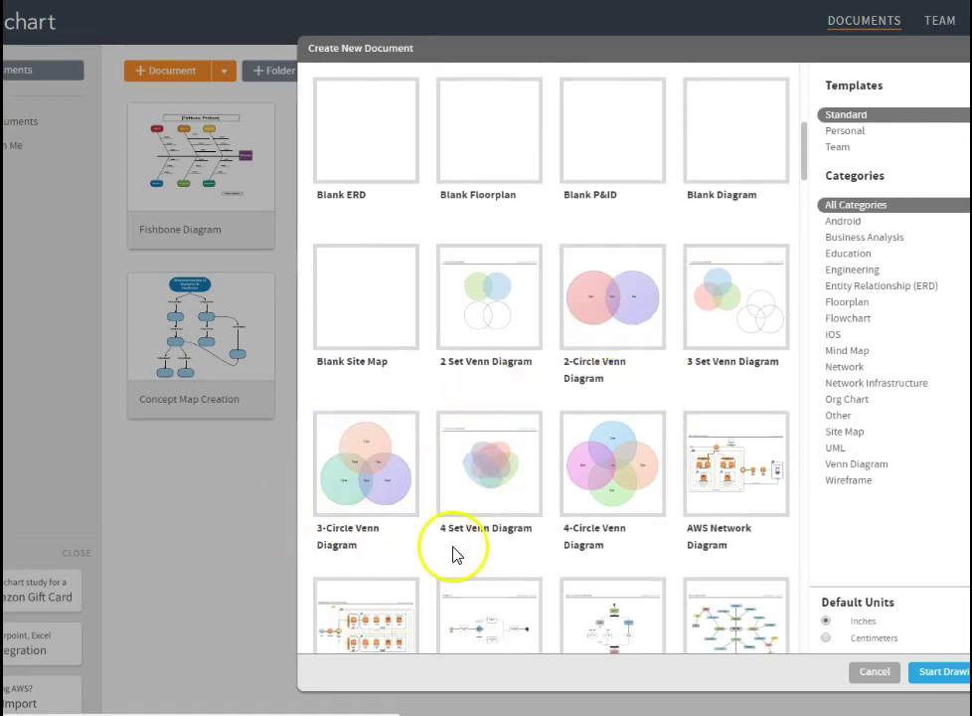
pyautogui.scroll(-1, 380, 471)
pyautogui.scroll(-2, 752, 478)
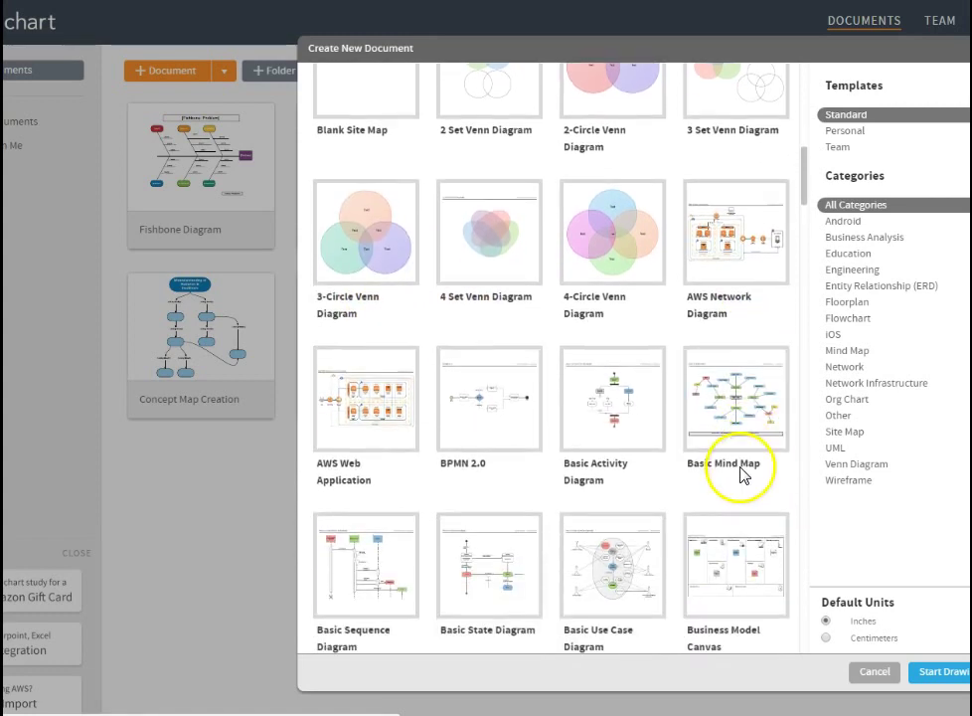
pyautogui.scroll(-2, 484, 435)
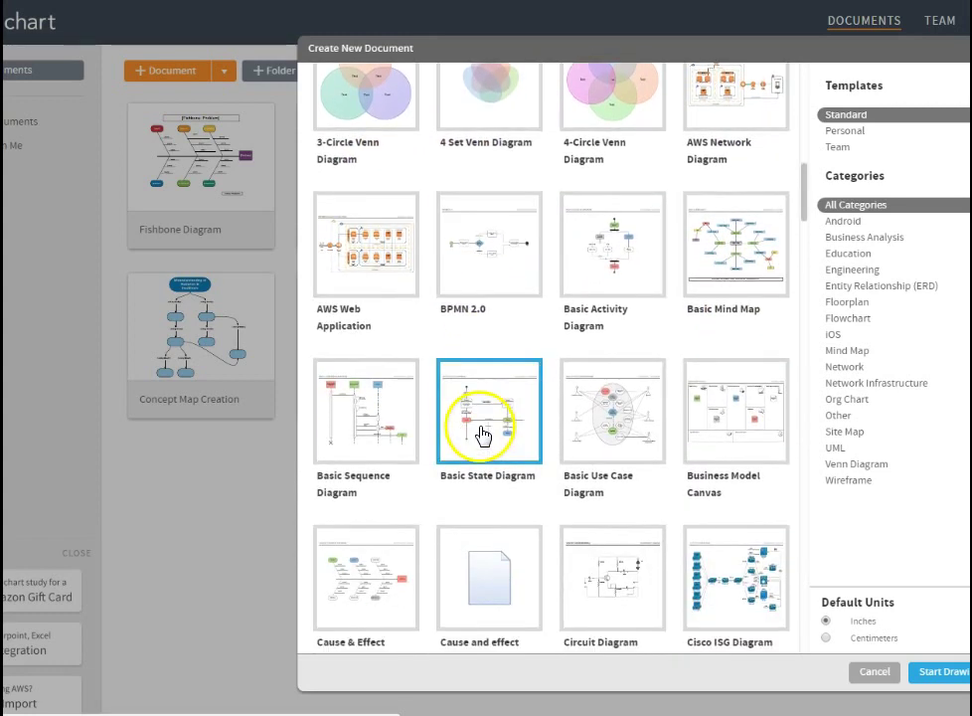
pyautogui.scroll(-1, 483, 435)
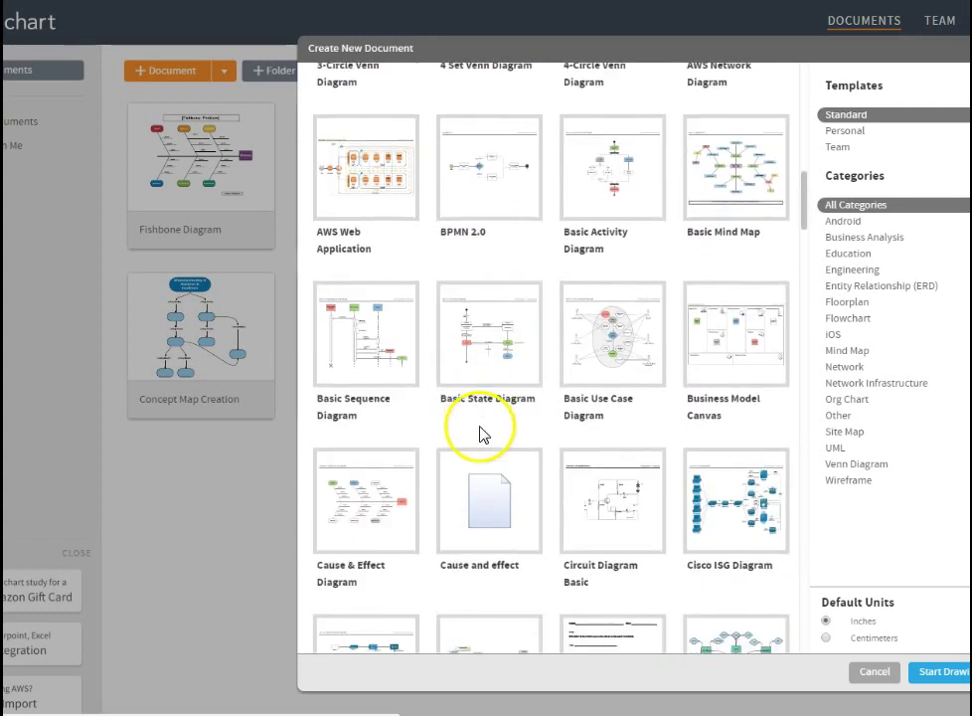
pyautogui.click(380, 557)
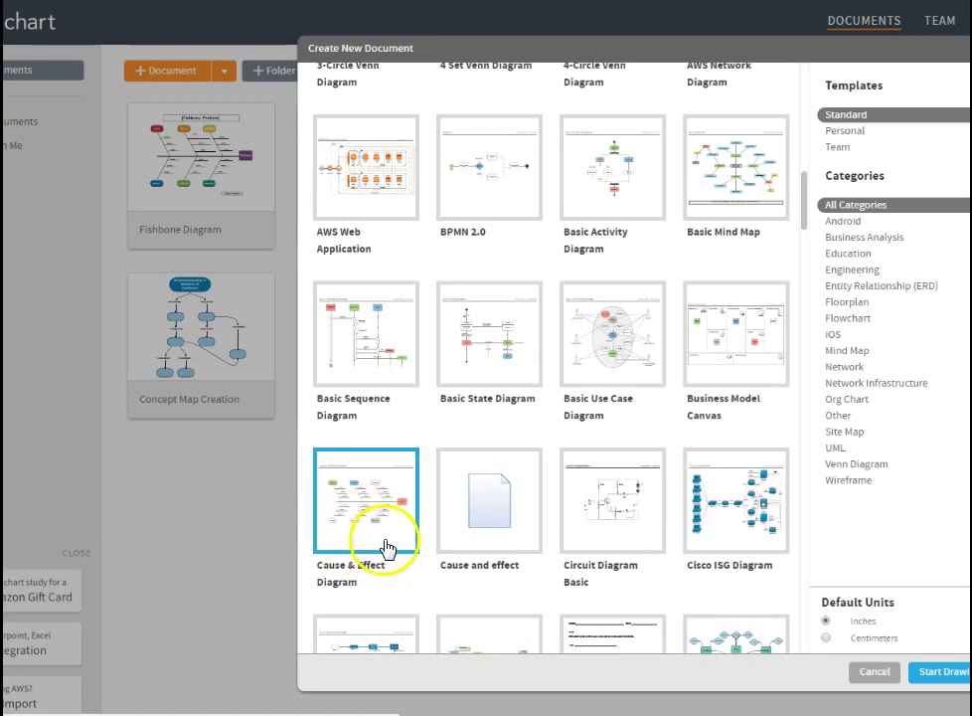
pyautogui.scroll(-1, 438, 520)
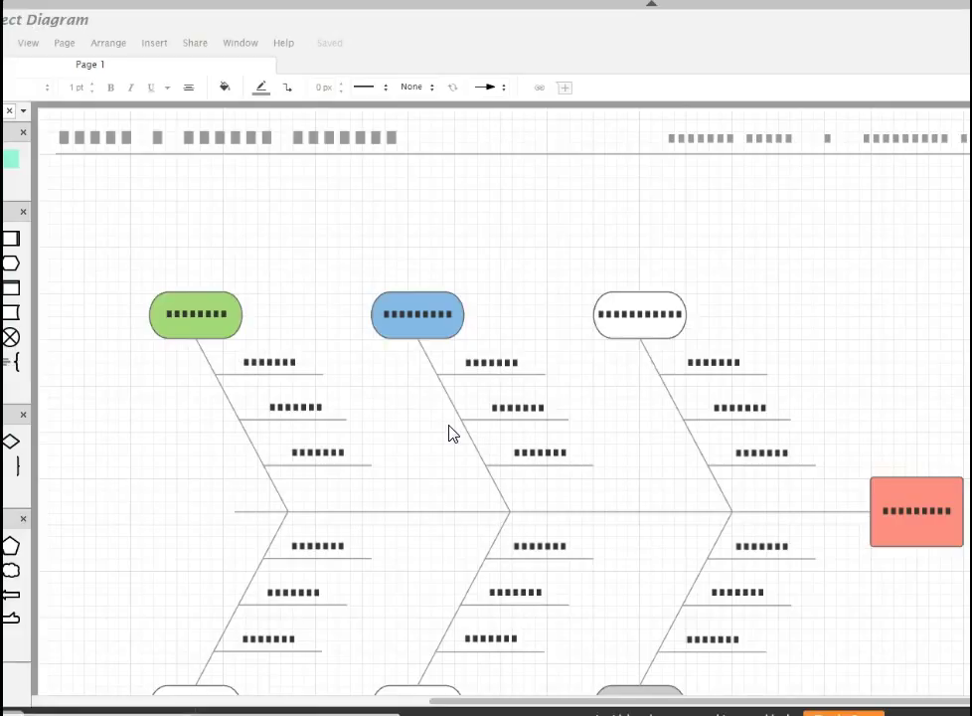
# Delete the first [cause] label and its branch line under People.
pyautogui.scroll(-1, 449, 432)
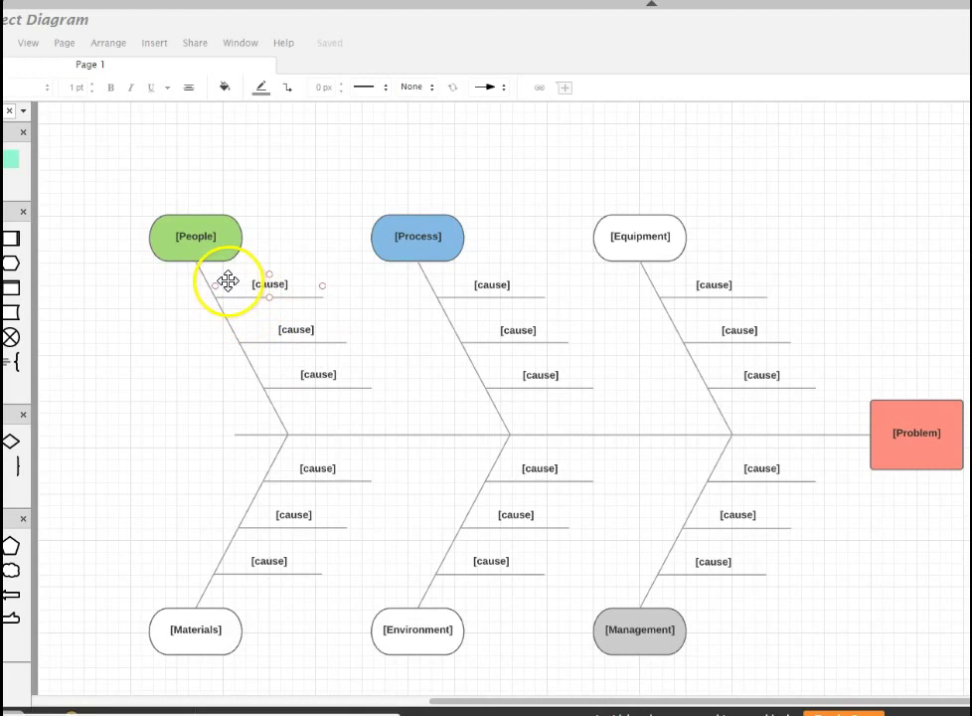
pyautogui.click(266, 284)
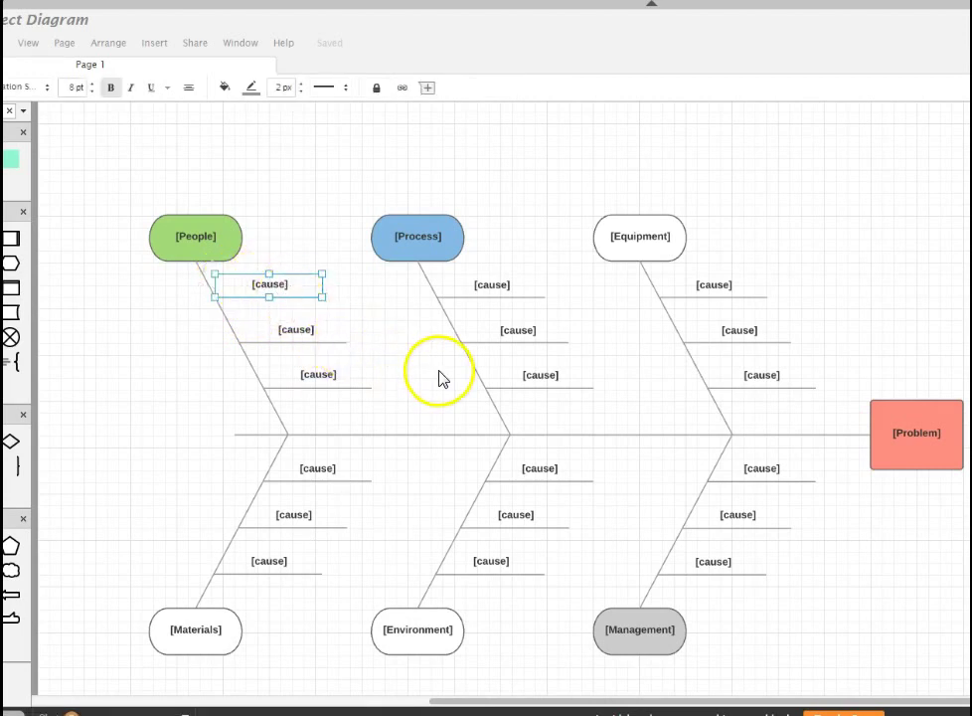
pyautogui.press('Delete')
pyautogui.click(305, 298)
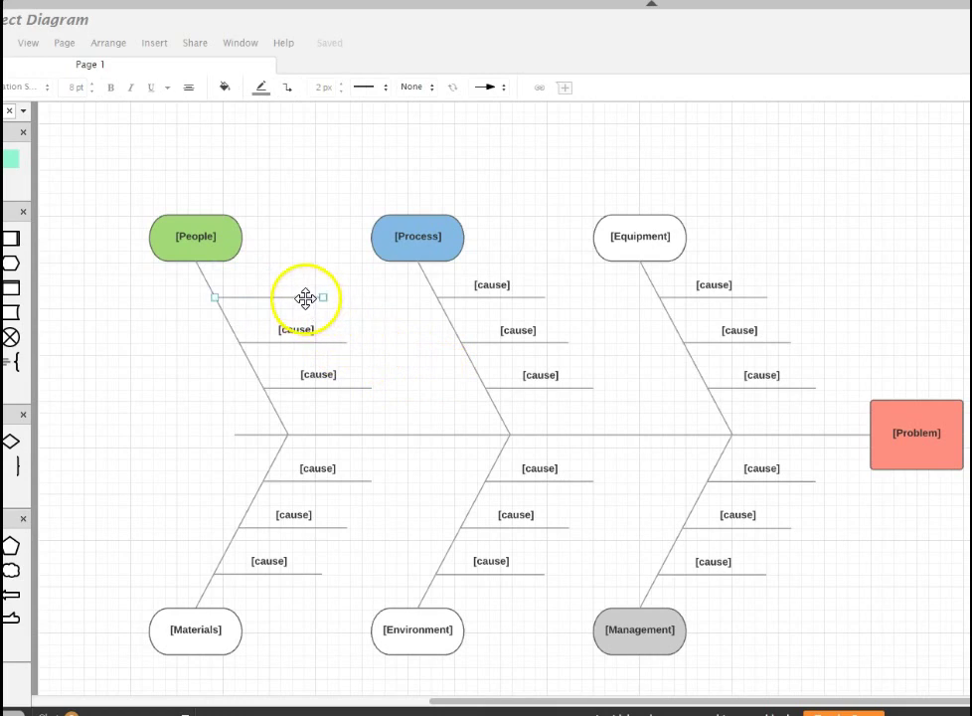
pyautogui.press('Delete')
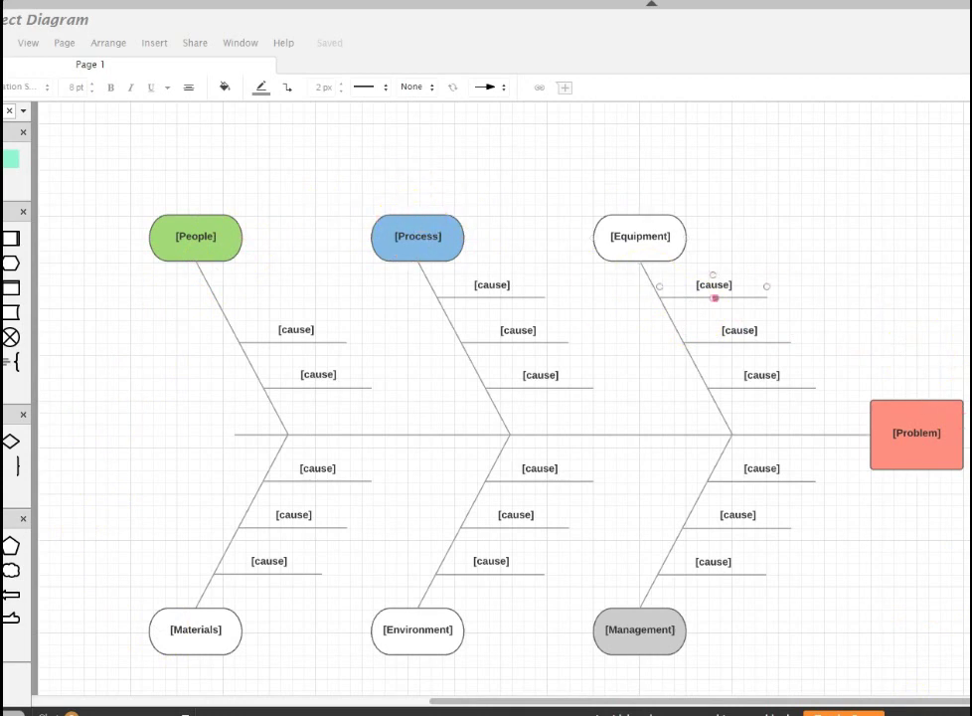
pyautogui.click(902, 432)
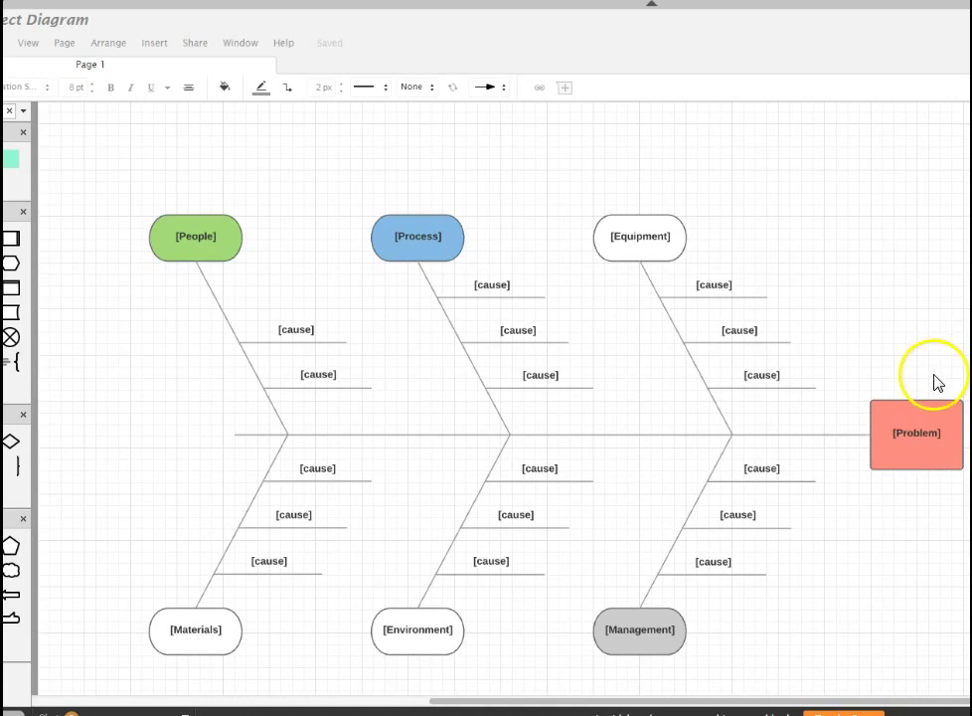
pyautogui.click(506, 381)
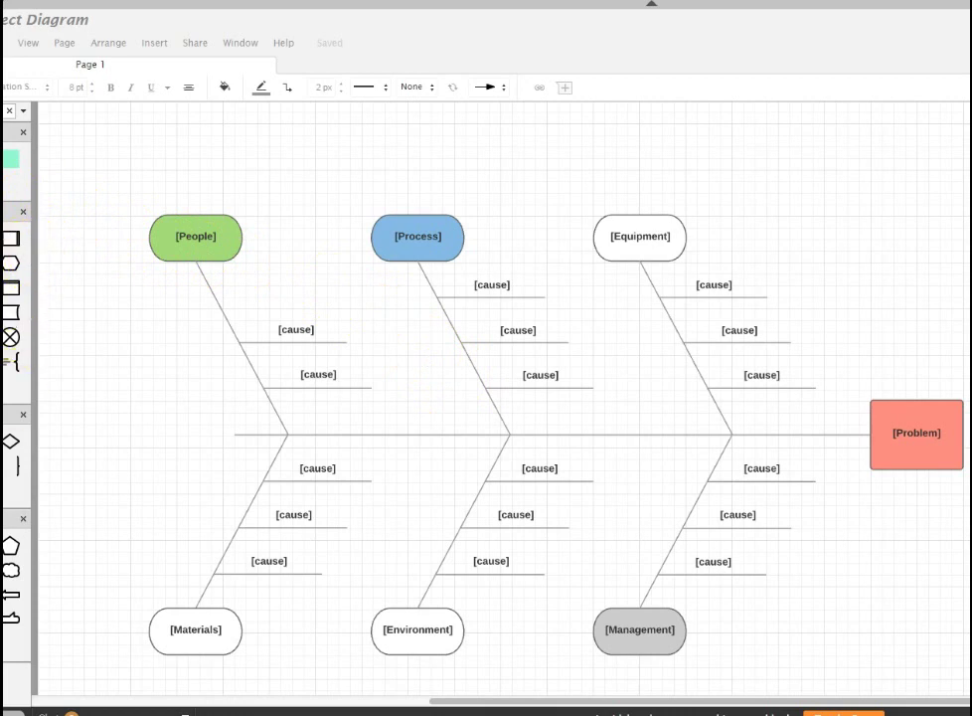
# Give the Equipment category box a pink fill, then return to the documents list.
pyautogui.click(448, 235)
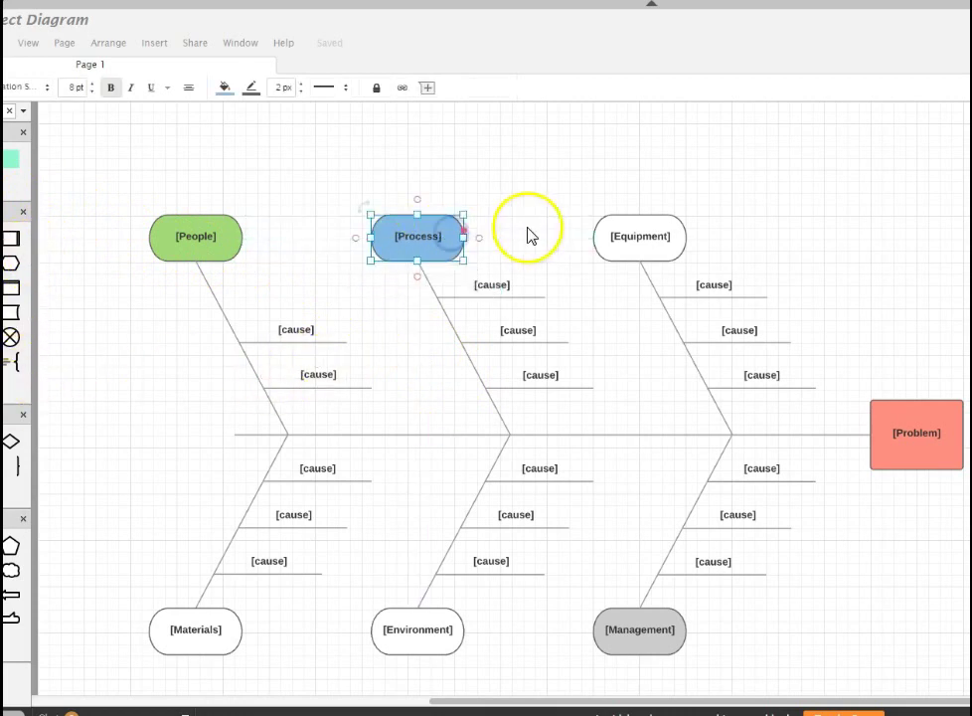
pyautogui.click(642, 235)
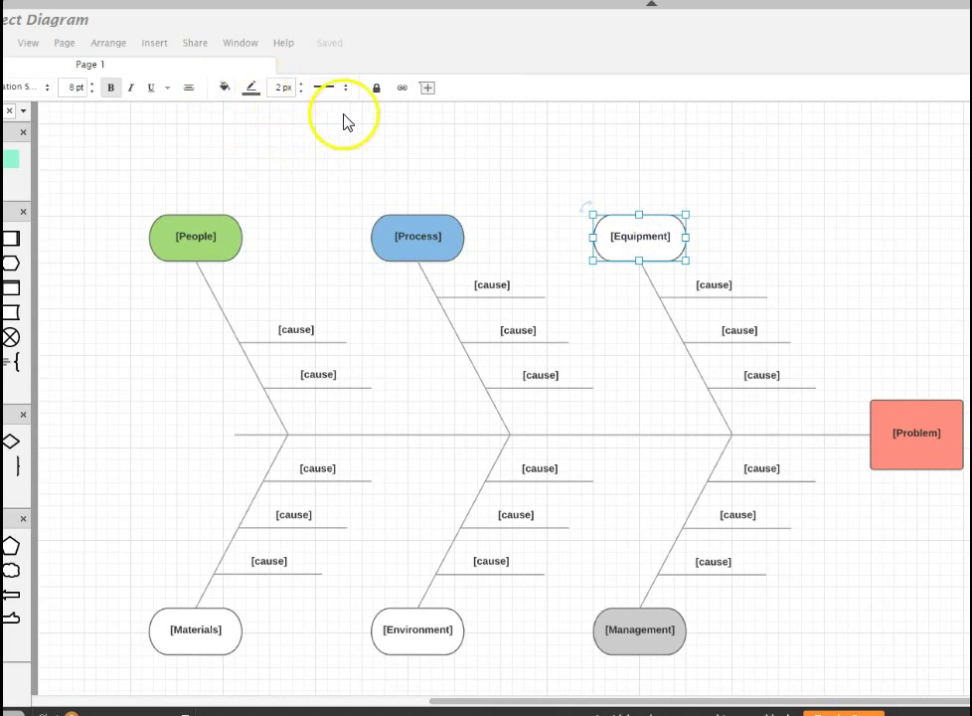
pyautogui.click(224, 86)
pyautogui.click(224, 123)
pyautogui.click(183, 194)
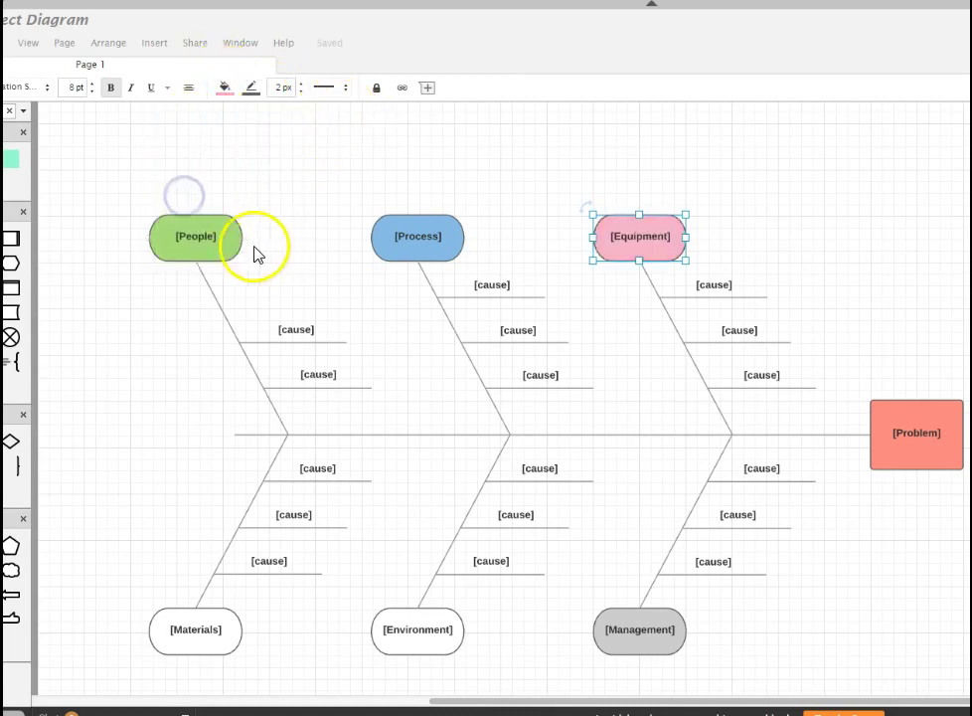
pyautogui.click(438, 633)
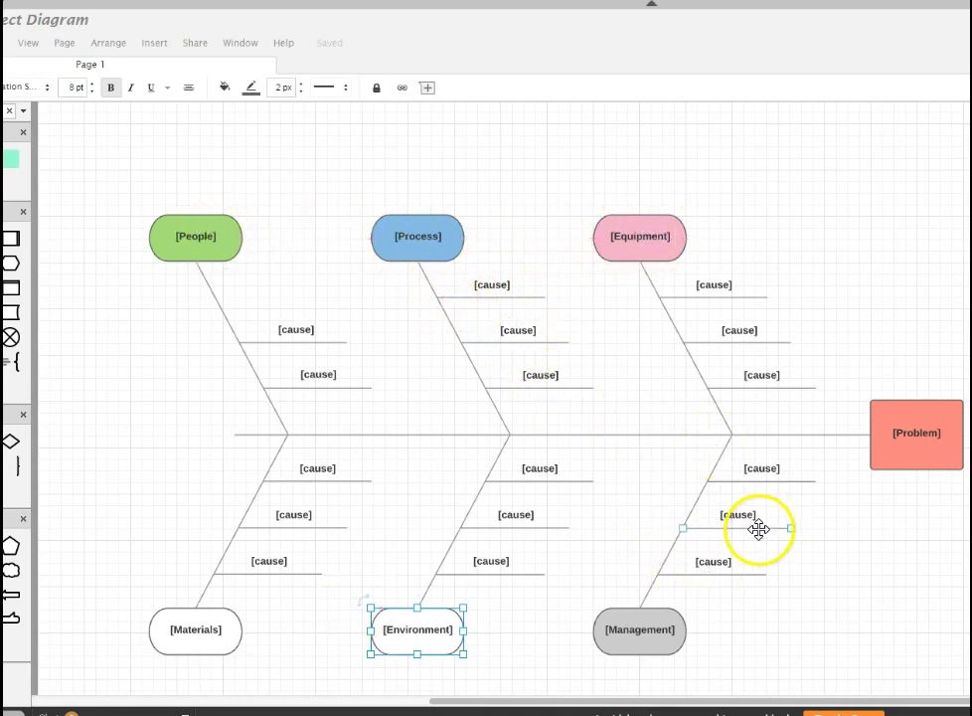
pyautogui.scroll(2, 732, 533)
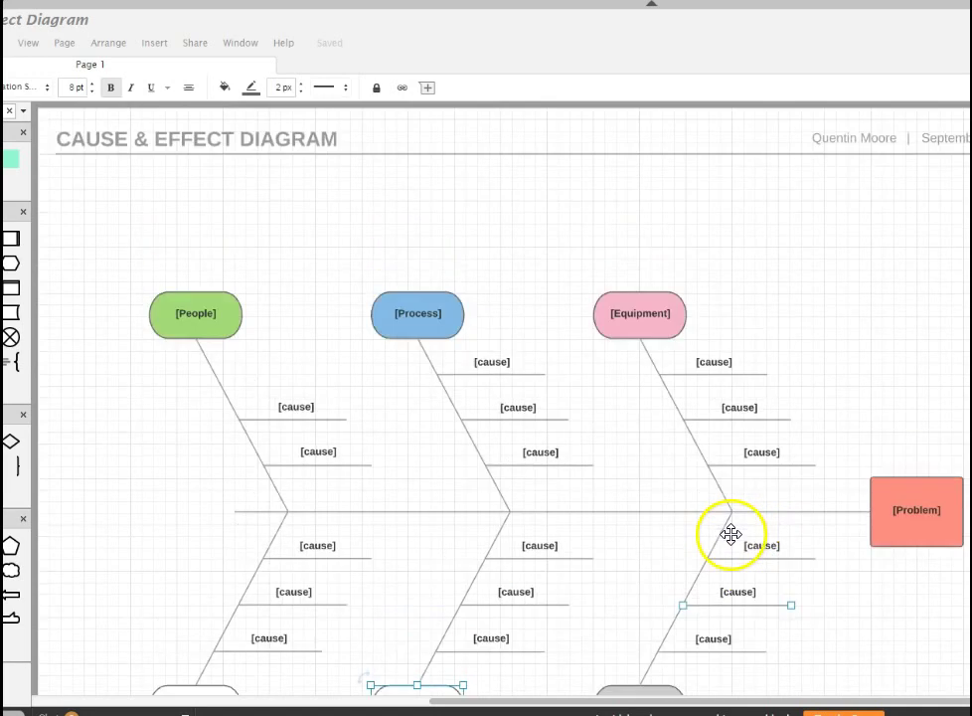
pyautogui.scroll(-2, 710, 527)
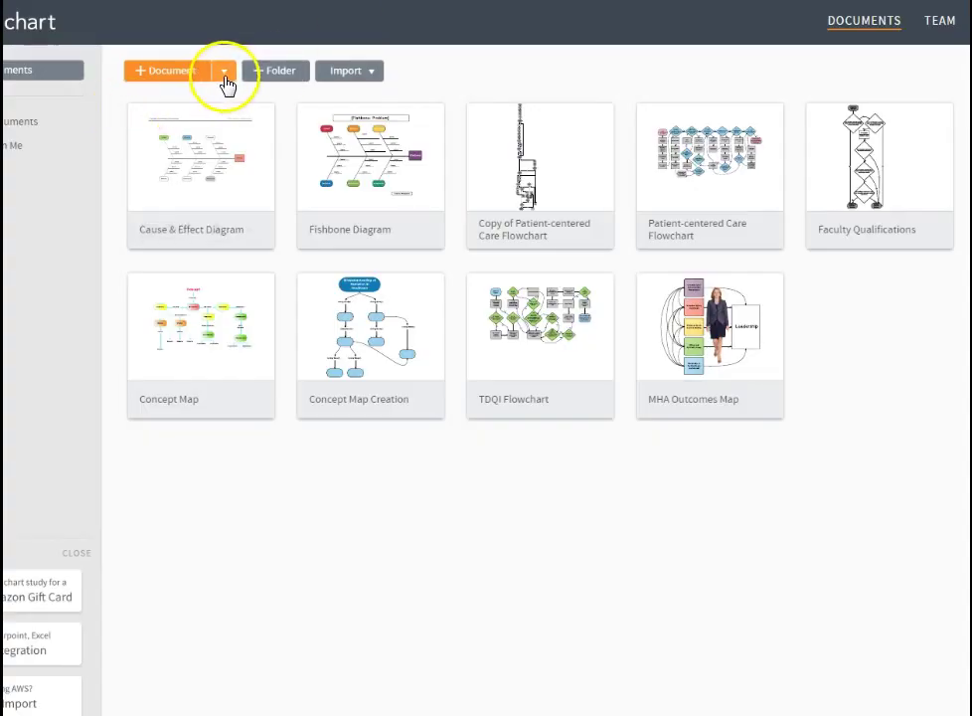
# Create a new Blank Diagram from the Flowchart template category.
pyautogui.click(222, 70)
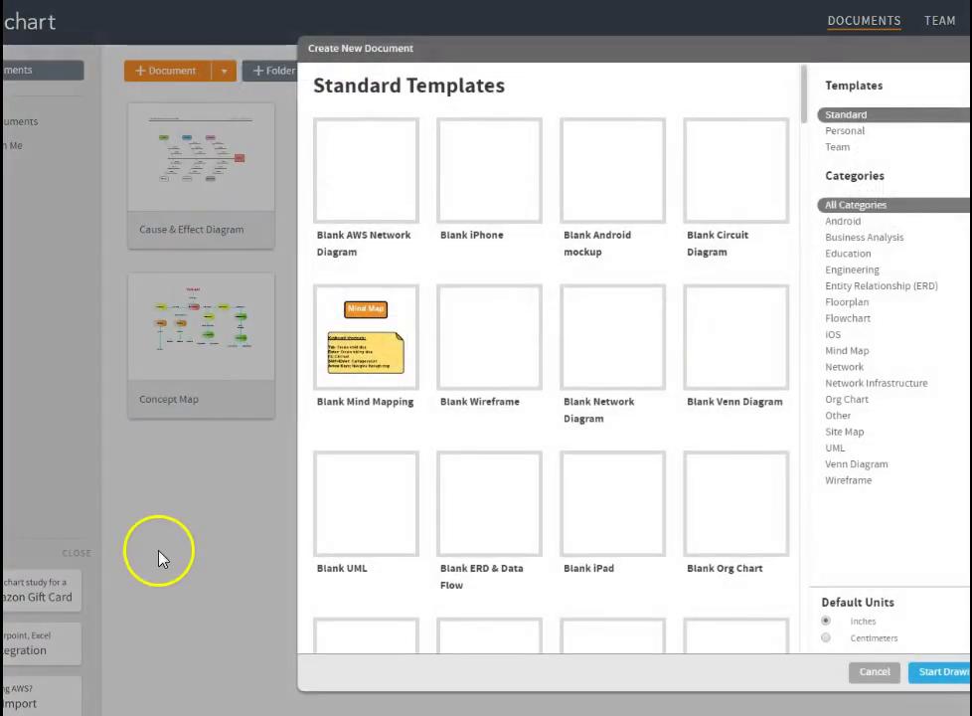
pyautogui.click(838, 320)
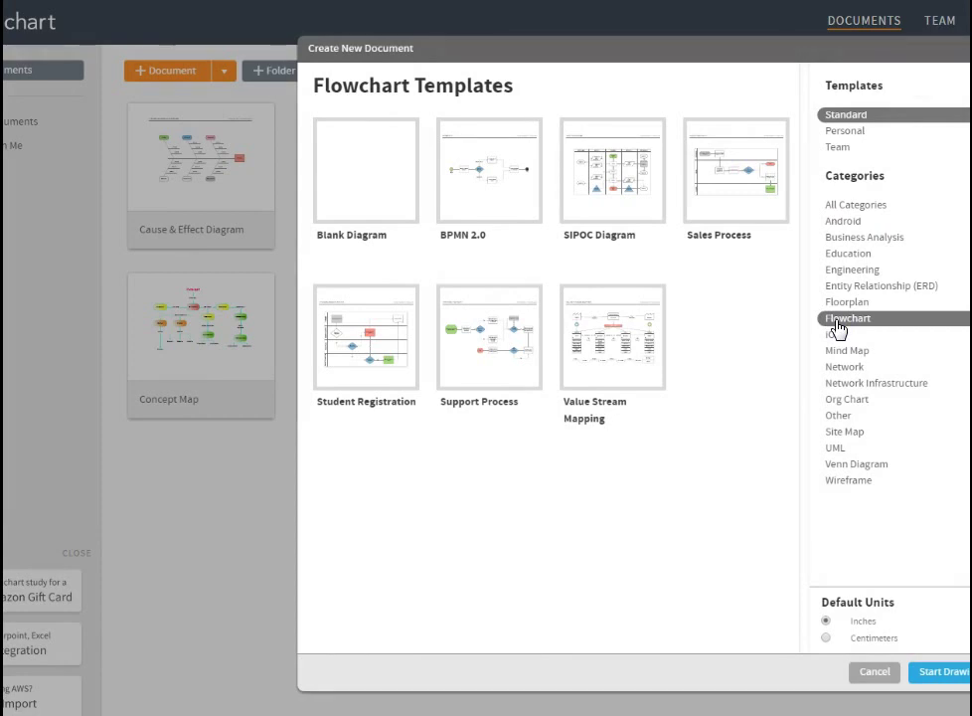
pyautogui.click(345, 149)
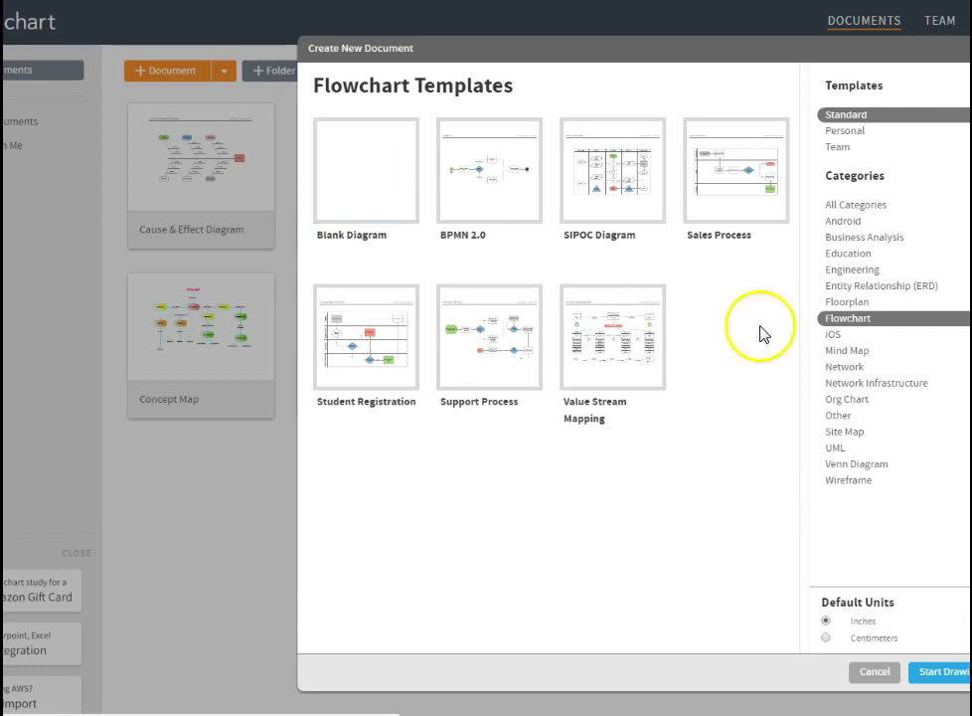
pyautogui.click(486, 197)
pyautogui.click(395, 171)
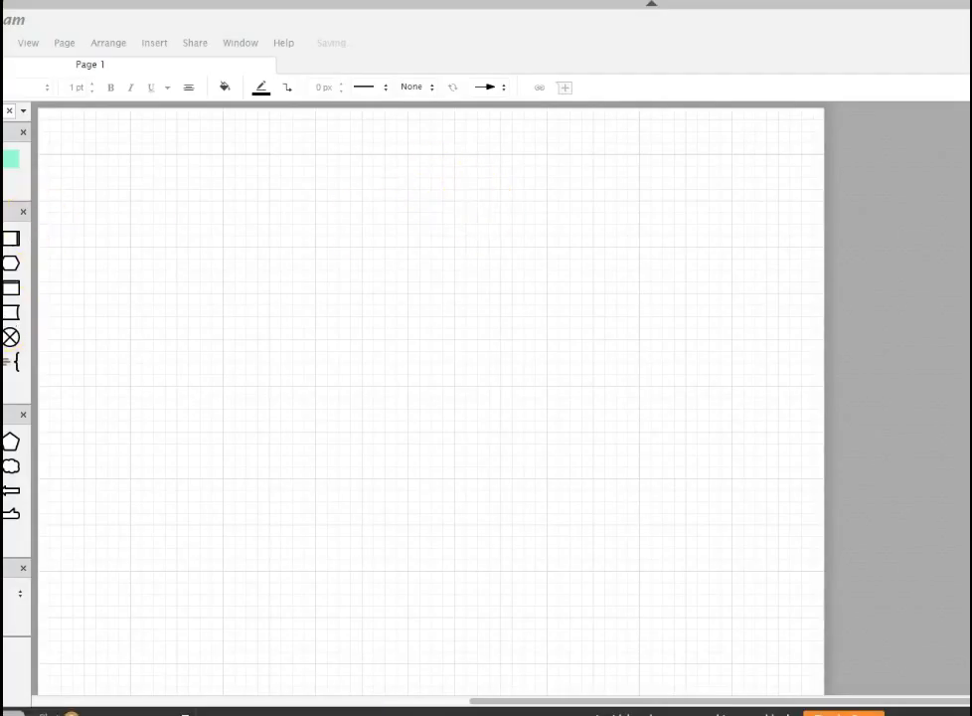
pyautogui.moveTo(10, 312)
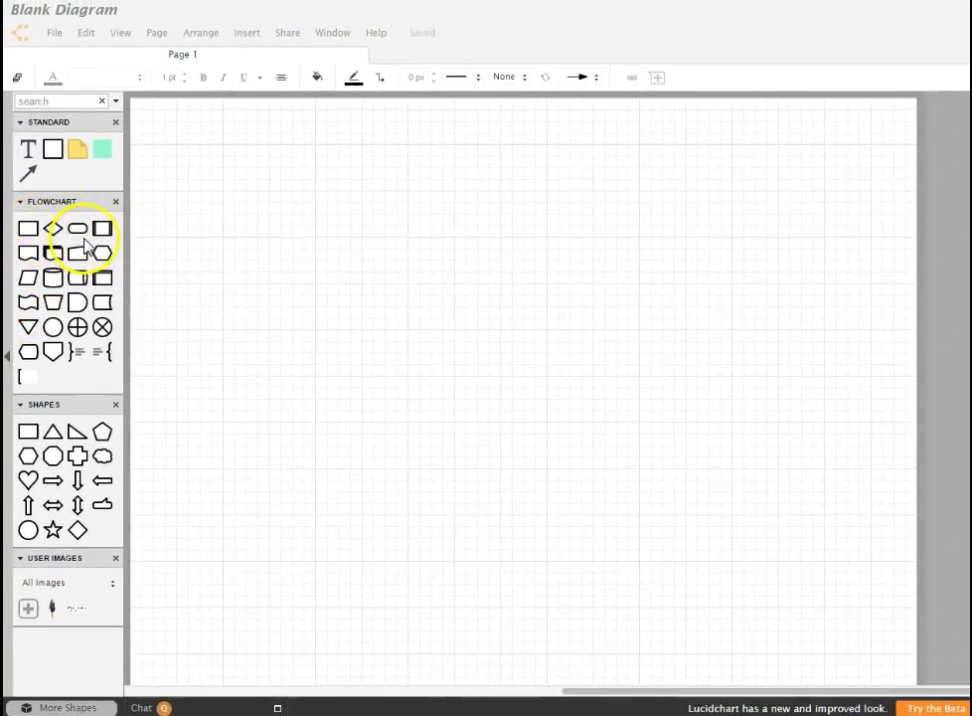
# Place a terminator labelled 'Starting Point' near the top left of the canvas.
pyautogui.moveTo(85, 241)
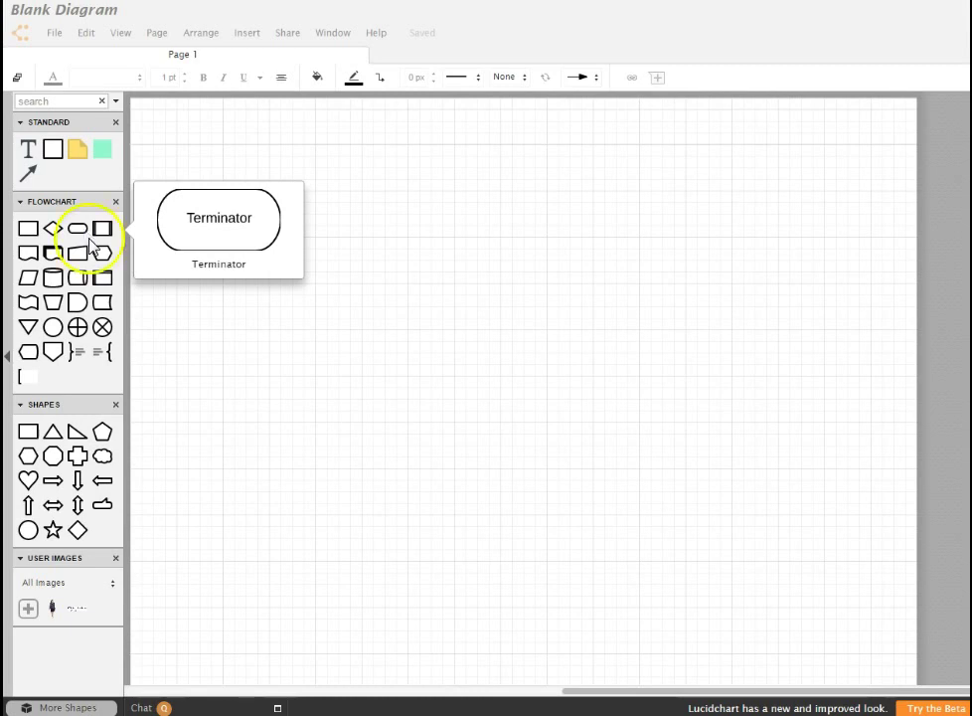
pyautogui.moveTo(80, 228); pyautogui.dragTo(227, 175)
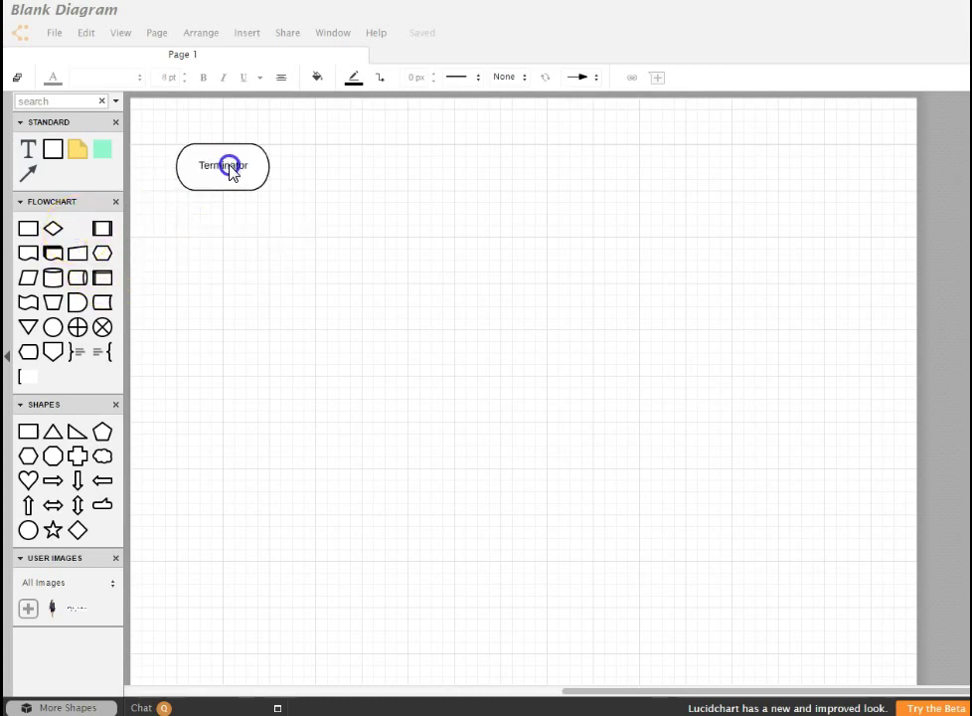
pyautogui.doubleClick(226, 175)
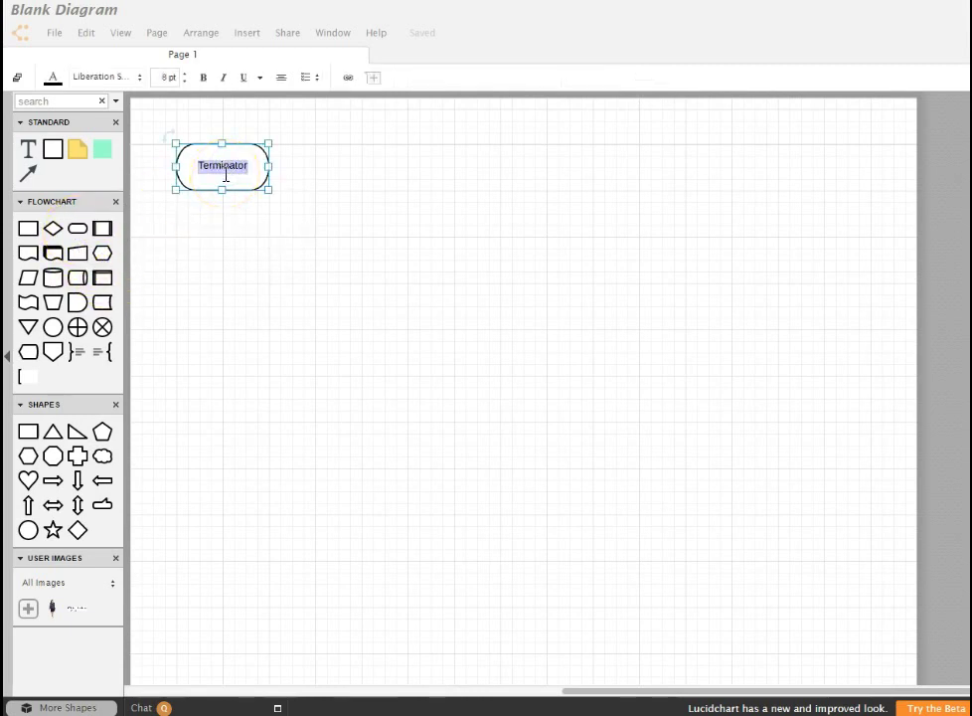
pyautogui.write('Starting Poin')
pyautogui.click(253, 255)
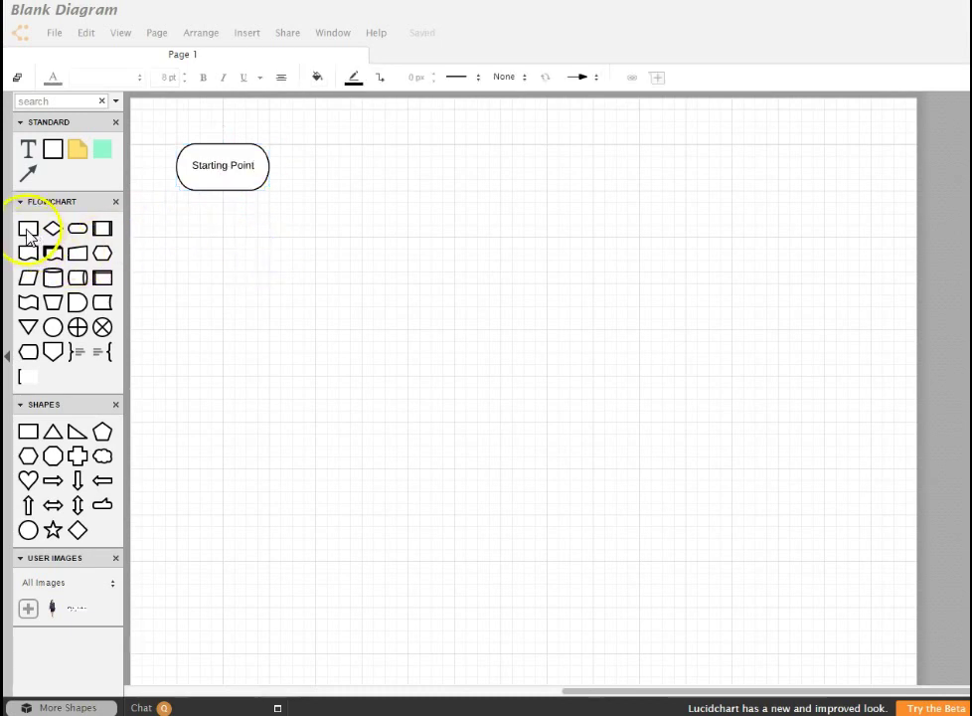
# Add a 'Step 1' process box below it, joined by a downward arrow.
pyautogui.moveTo(28, 236); pyautogui.dragTo(223, 257)
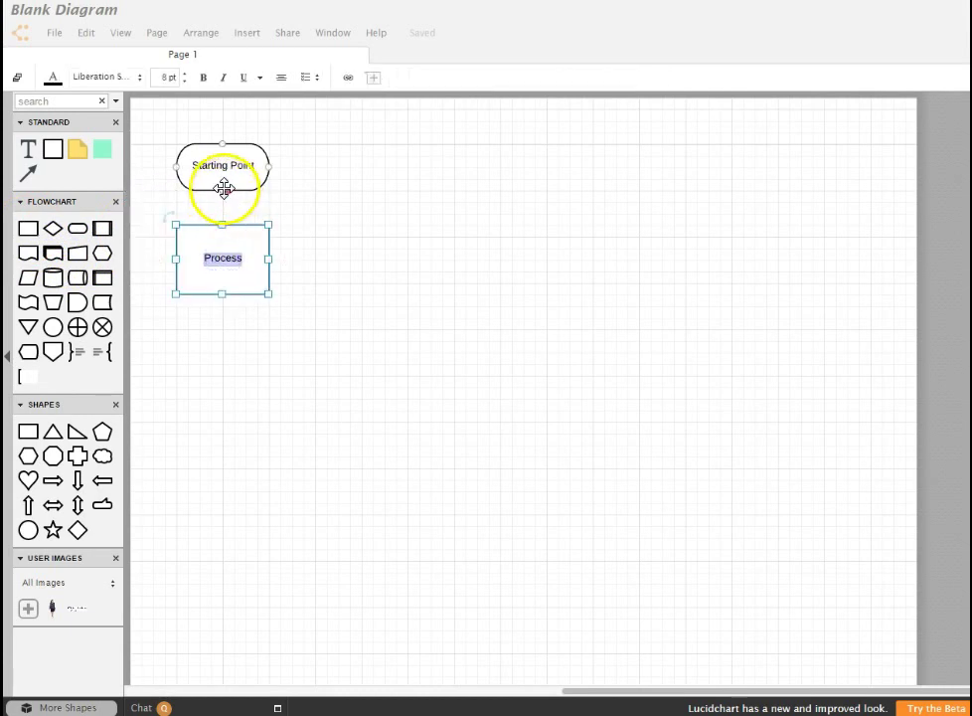
pyautogui.moveTo(221, 190); pyautogui.dragTo(222, 224)
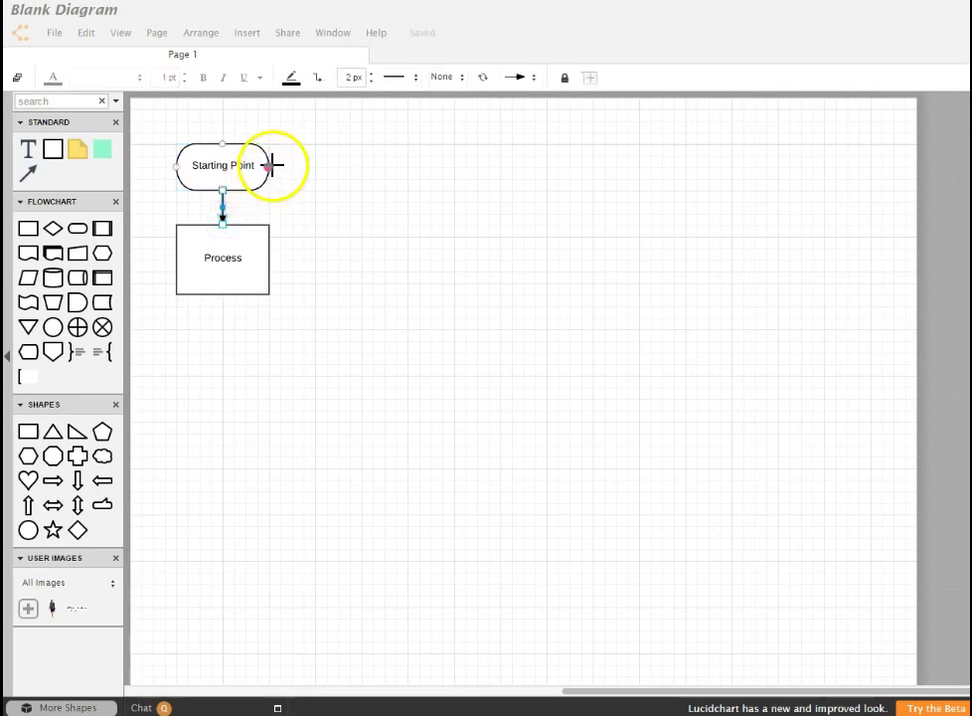
pyautogui.click(390, 267)
pyautogui.click(223, 256)
pyautogui.doubleClick(239, 258)
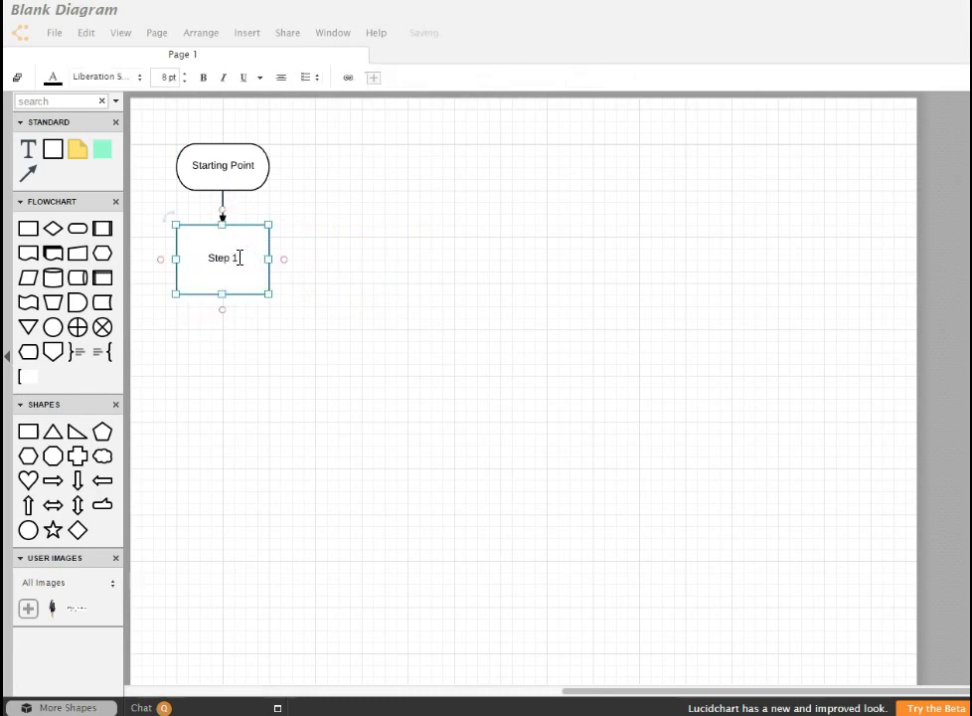
pyautogui.click(267, 372)
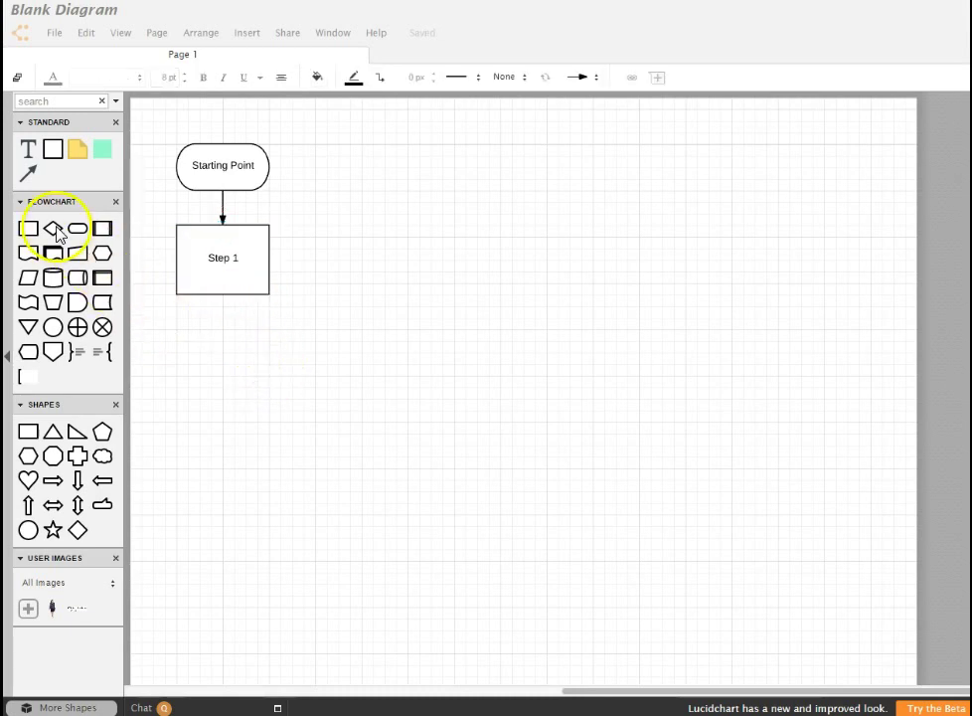
# Add a decision diamond below Step 1, connect it, and label it 'Is this ok?'.
pyautogui.moveTo(53, 227); pyautogui.dragTo(220, 365)
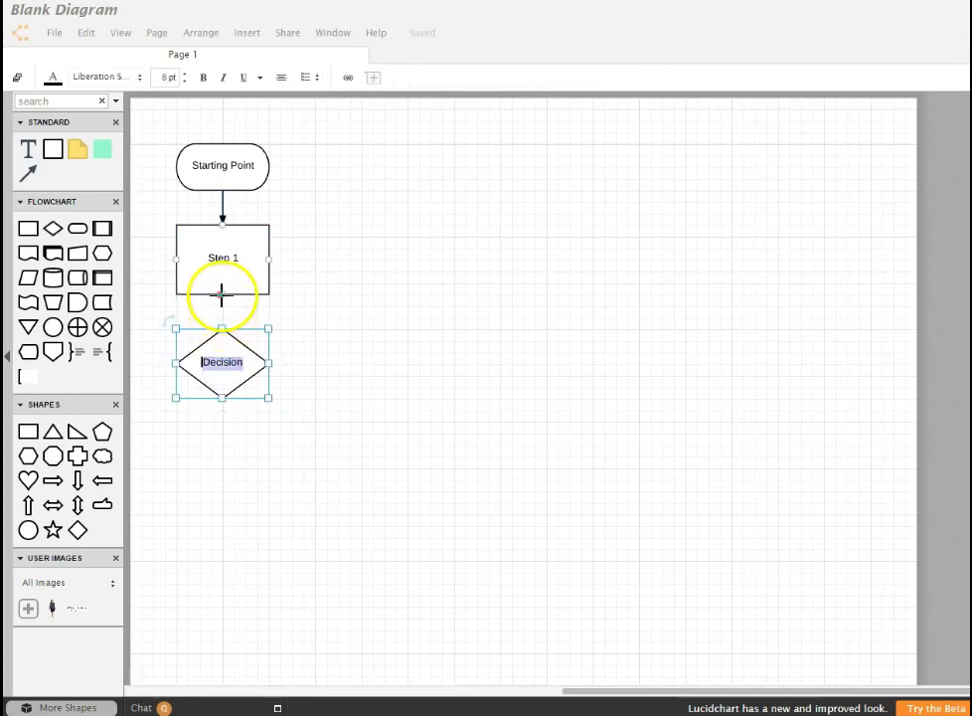
pyautogui.moveTo(223, 293)
pyautogui.mouseDown()
pyautogui.moveTo(222, 322)
pyautogui.moveTo(221, 295)
pyautogui.mouseUp()
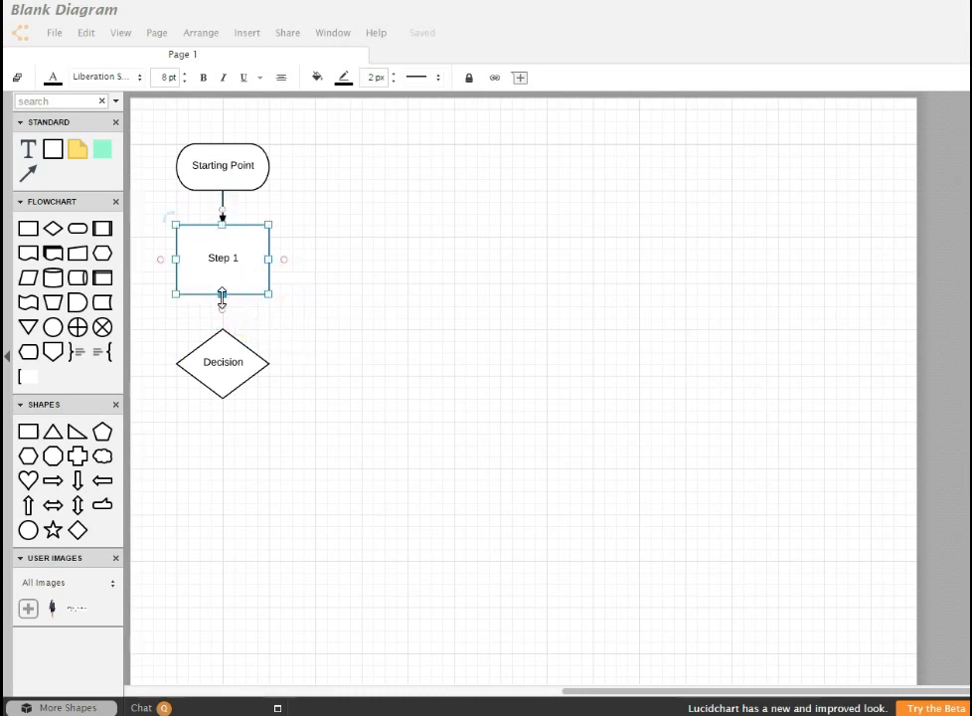
pyautogui.click(223, 298)
pyautogui.click(358, 308)
pyautogui.click(224, 295)
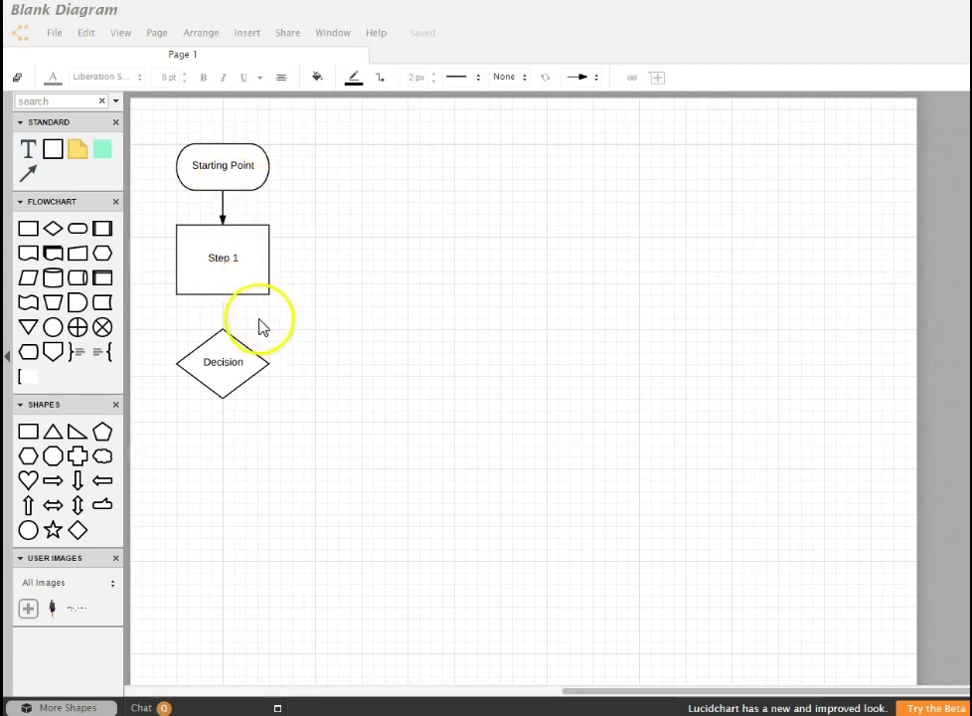
pyautogui.moveTo(223, 295); pyautogui.dragTo(222, 327)
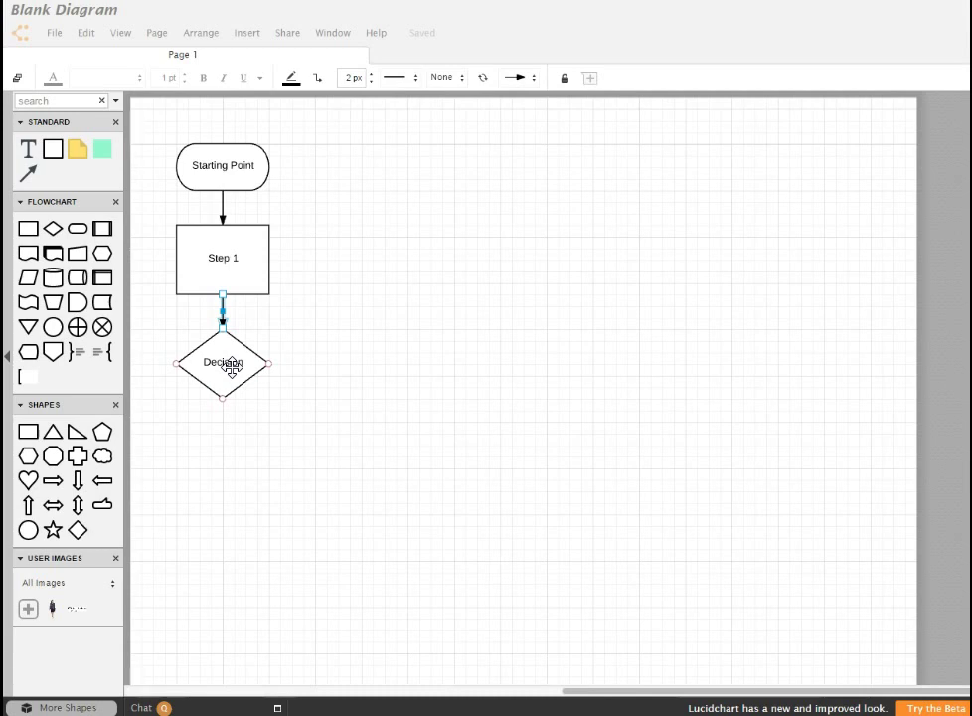
pyautogui.click(230, 366)
pyautogui.doubleClick(232, 365)
pyautogui.press('BackSpace')
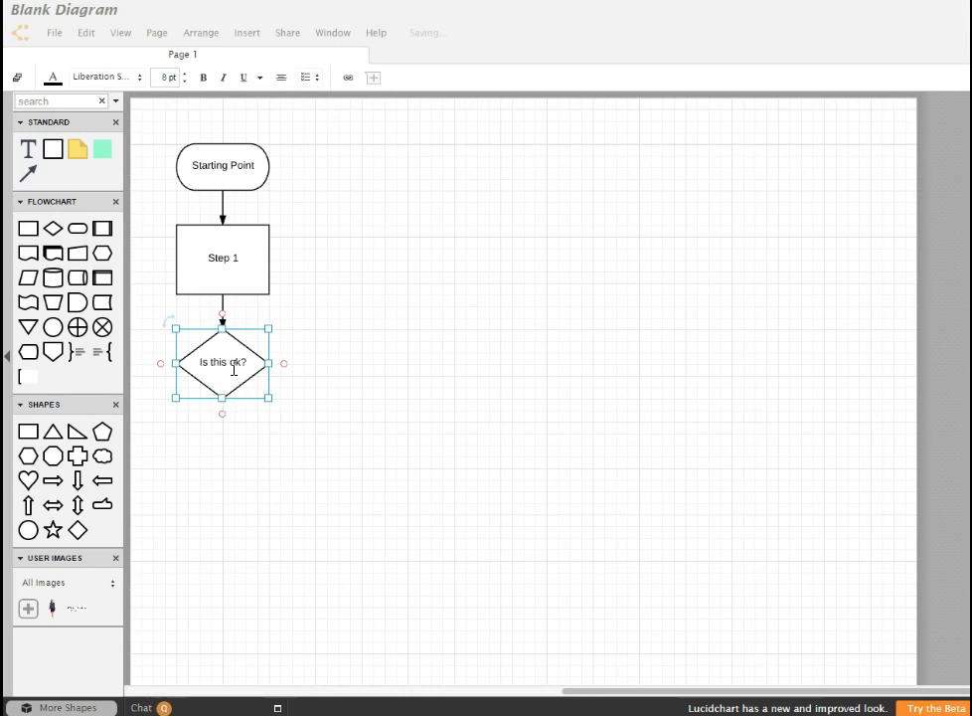
pyautogui.click(354, 453)
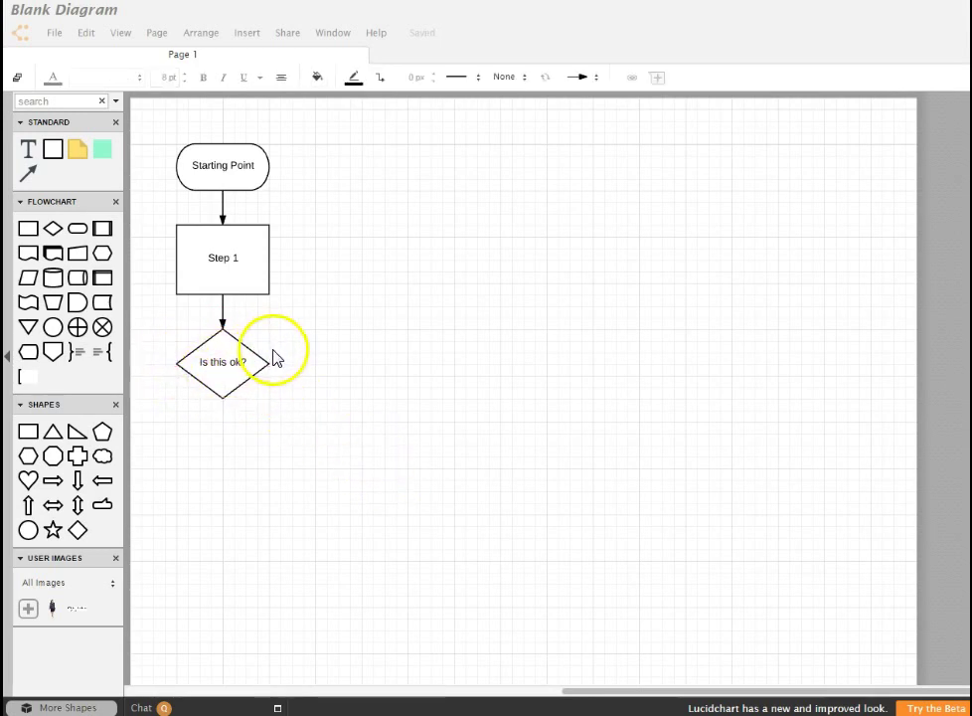
# Branch Yes to a Process box on the right and No to one below.
pyautogui.moveTo(267, 361); pyautogui.dragTo(309, 365)
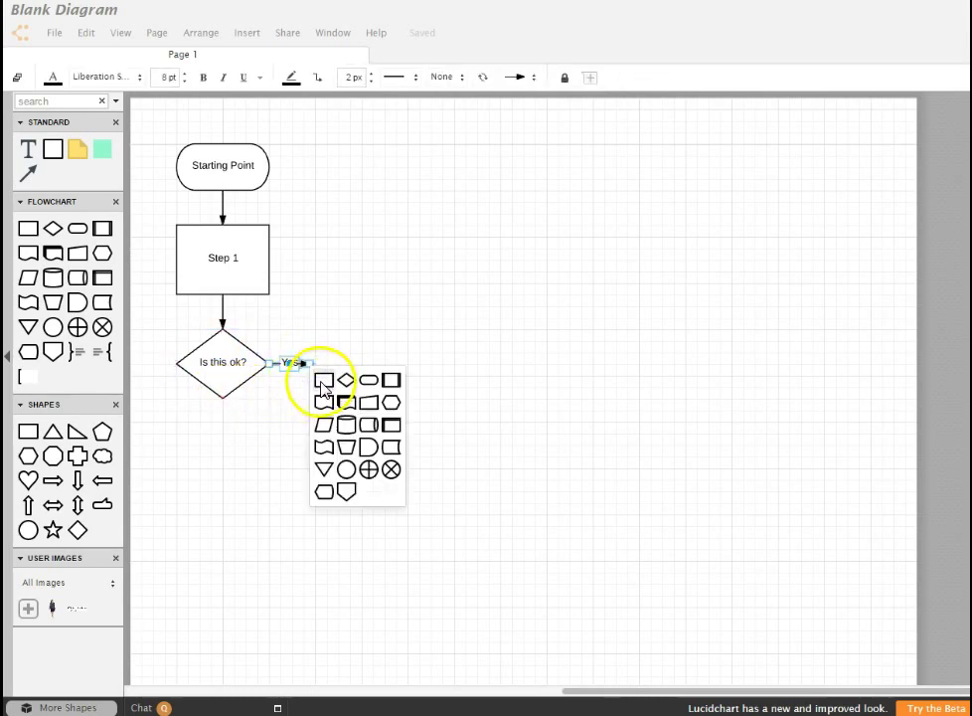
pyautogui.click(325, 383)
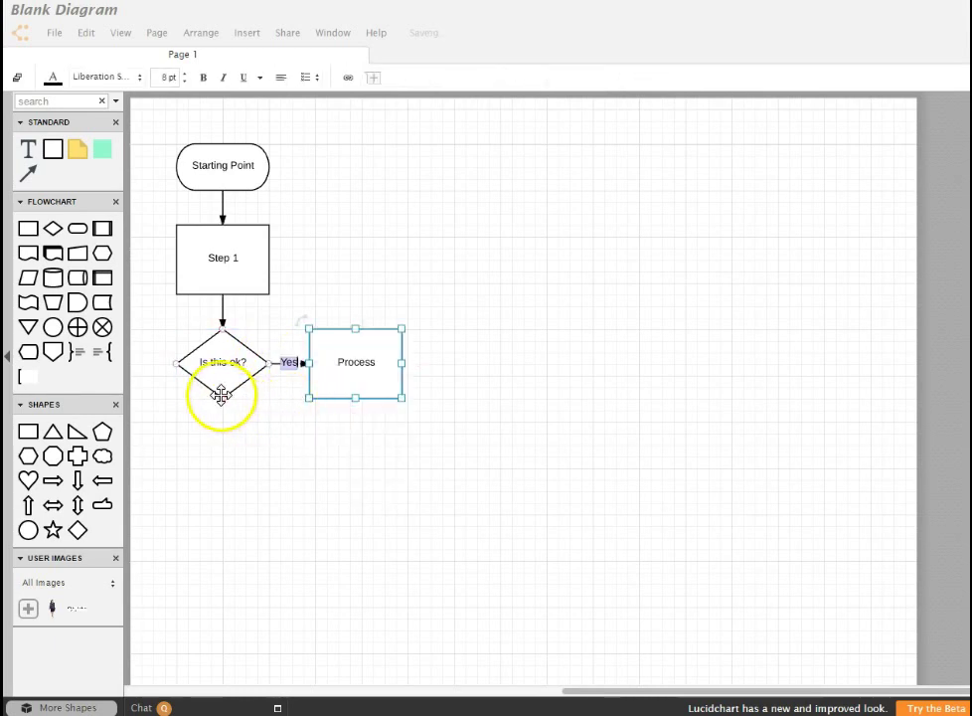
pyautogui.moveTo(222, 396); pyautogui.dragTo(221, 424)
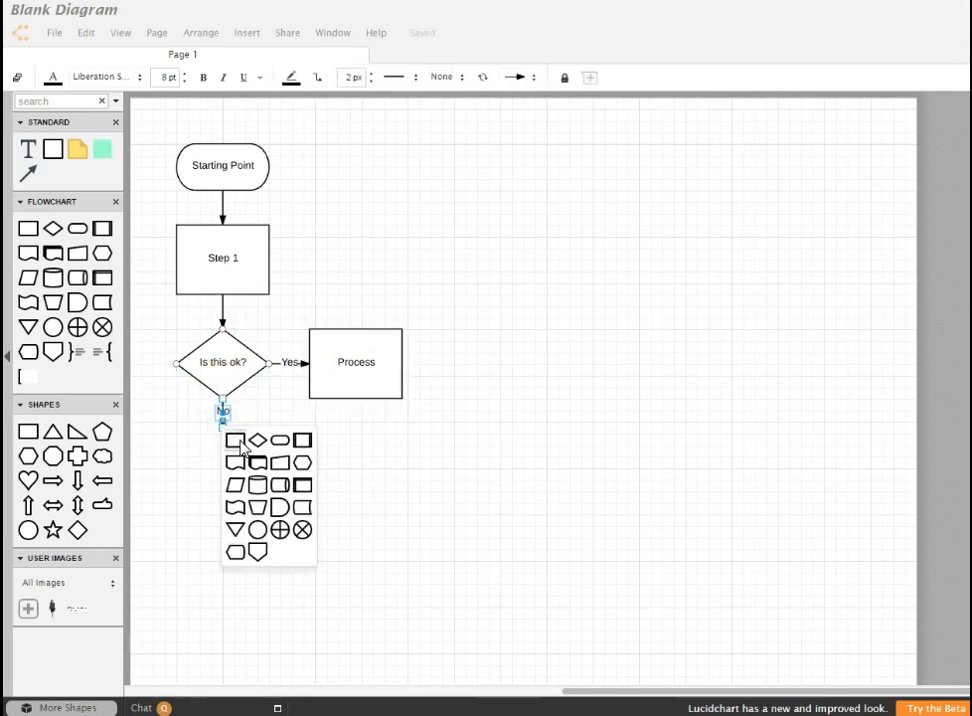
pyautogui.click(240, 443)
pyautogui.click(479, 503)
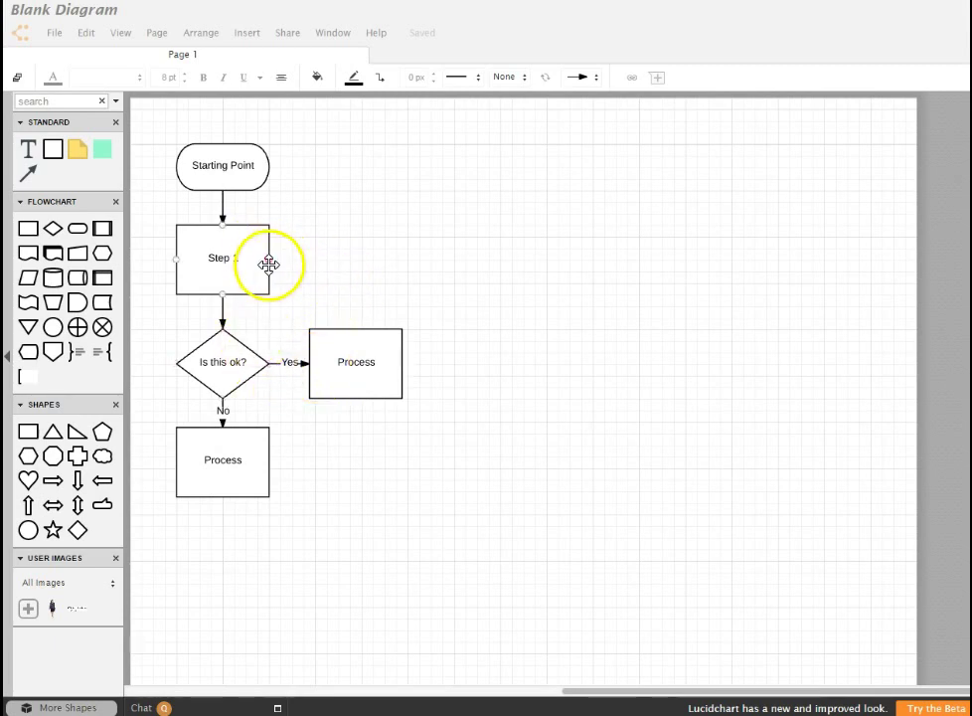
# Connect Step 1's right side to the Yes-branch Process box with a curved arrow.
pyautogui.moveTo(269, 265); pyautogui.dragTo(356, 325)
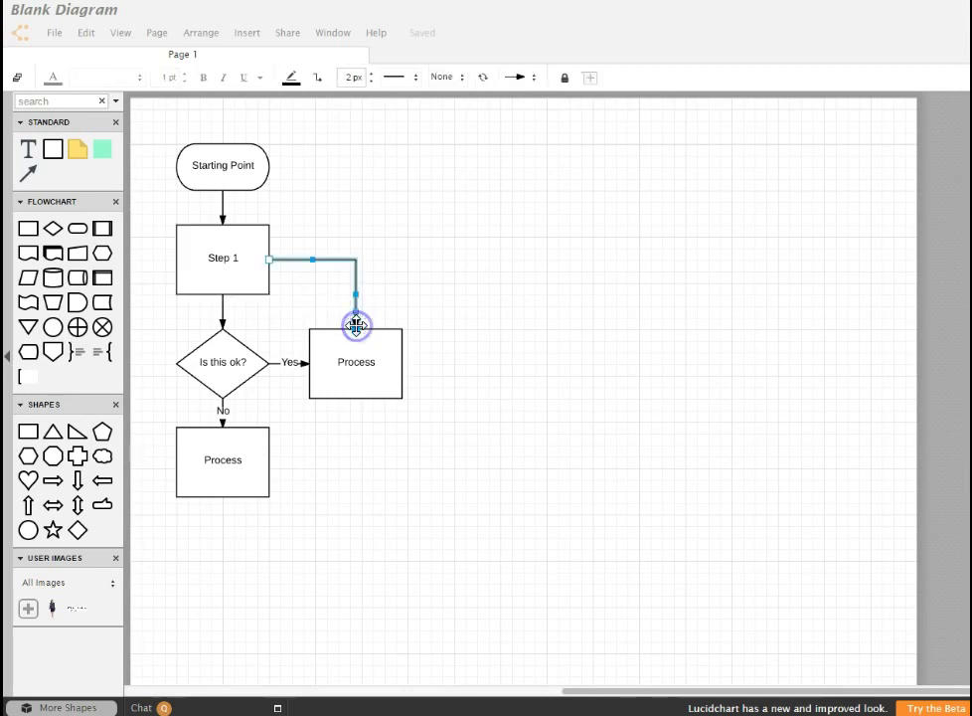
pyautogui.click(317, 80)
pyautogui.click(318, 113)
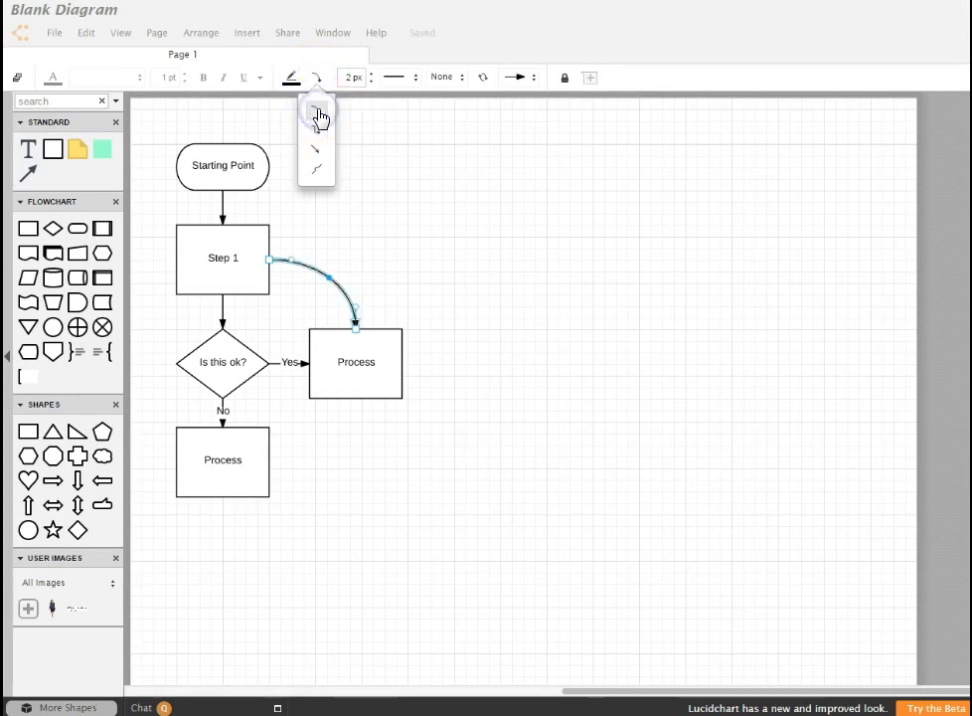
pyautogui.click(452, 207)
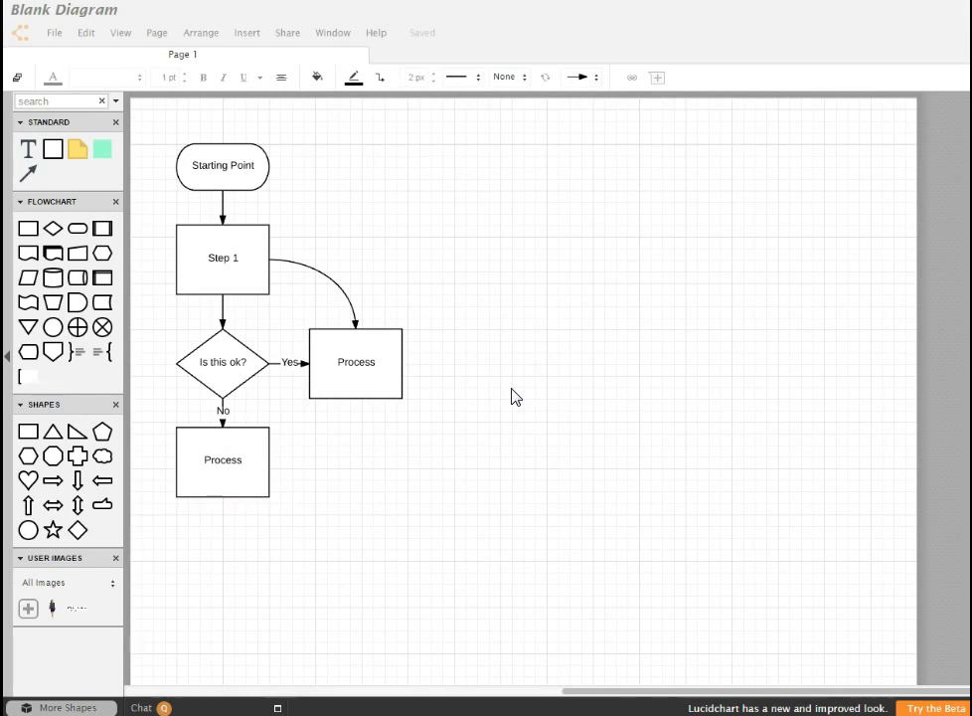
# Download the diagram as a transparent PNG, cropped to content, at 300 DPI print quality.
pyautogui.click(47, 37)
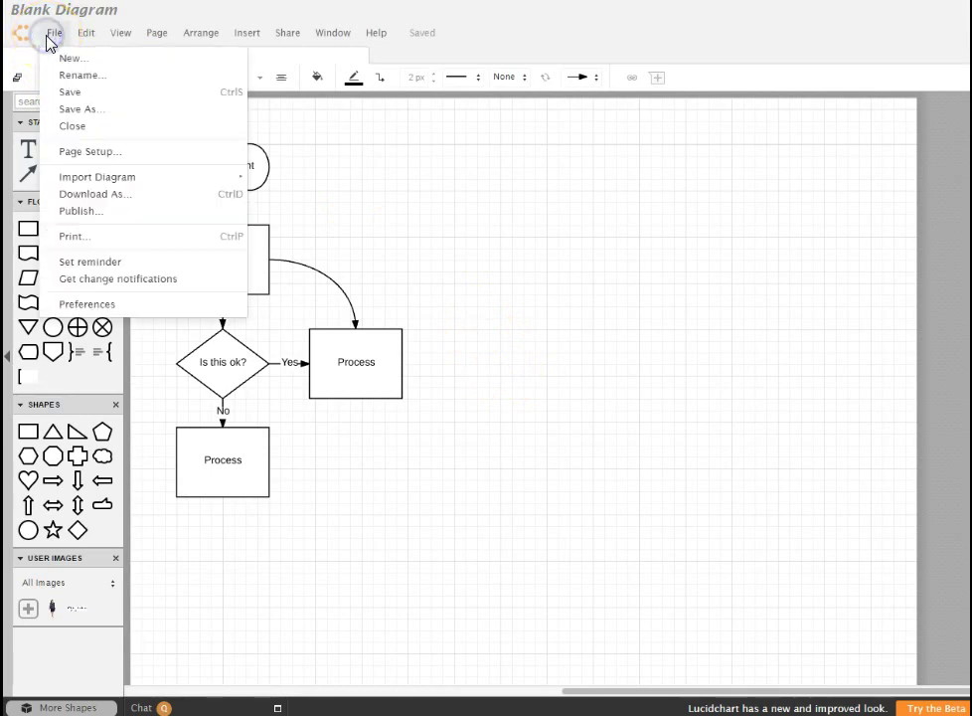
pyautogui.click(142, 203)
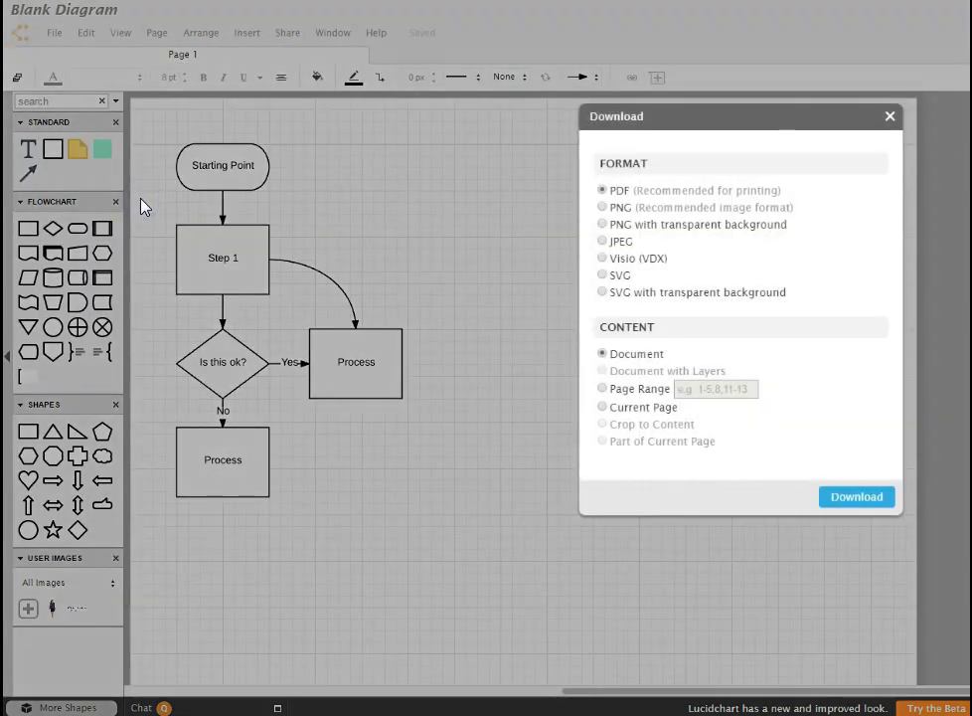
pyautogui.click(602, 224)
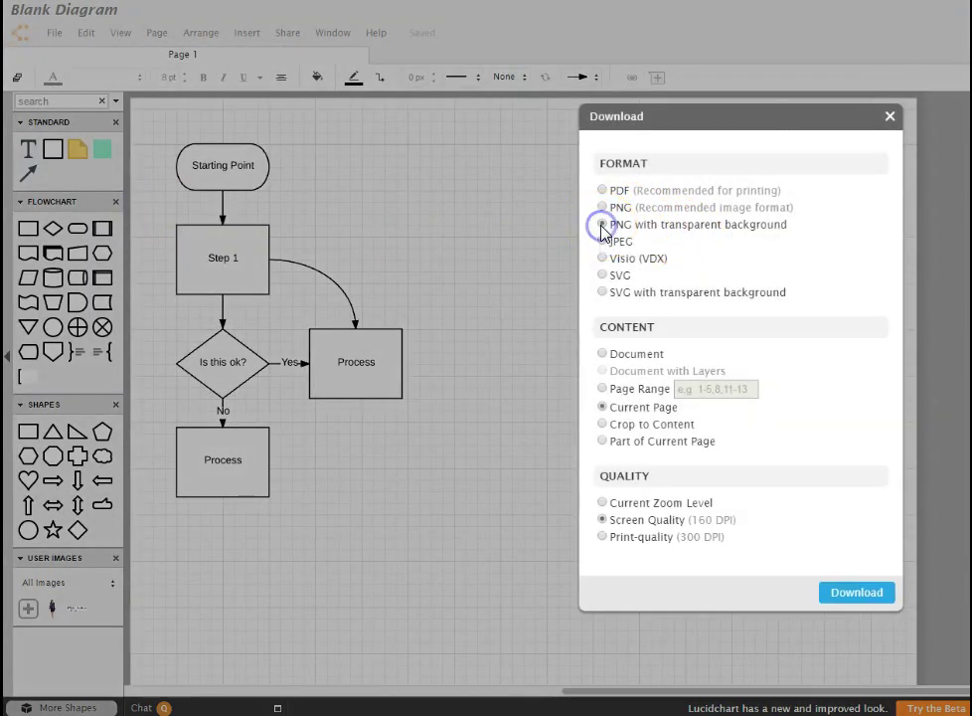
pyautogui.click(618, 346)
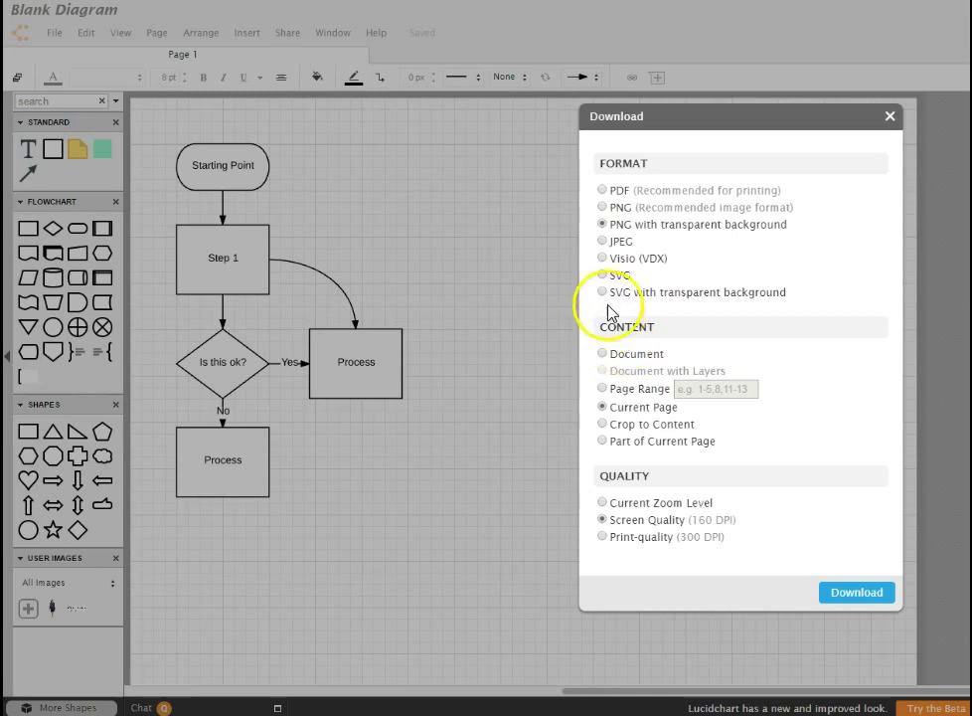
pyautogui.click(603, 426)
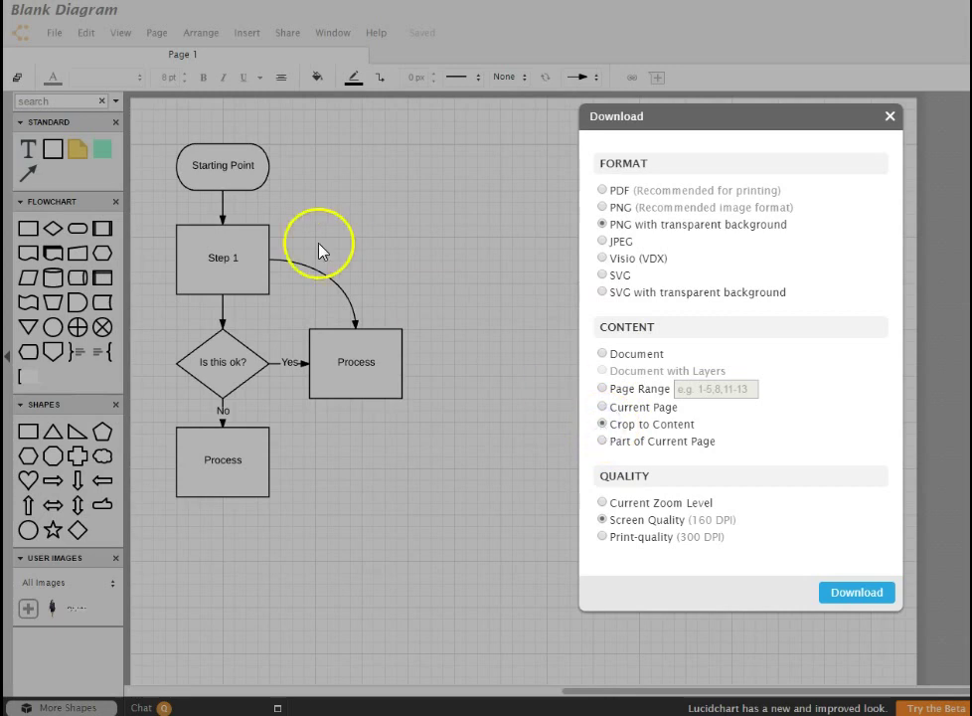
pyautogui.click(602, 537)
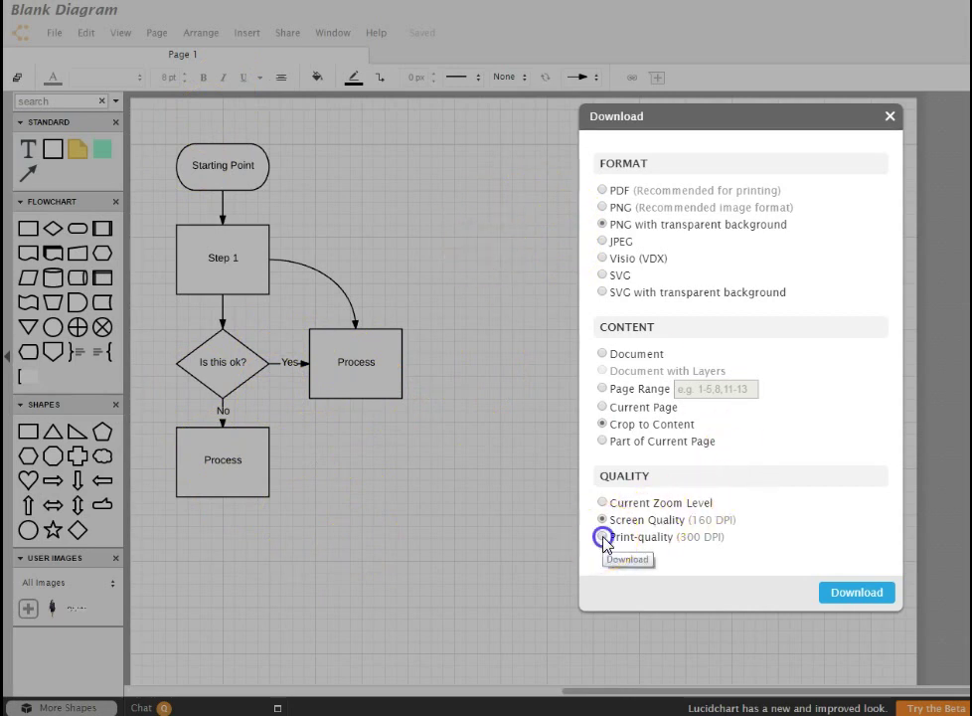
pyautogui.click(850, 596)
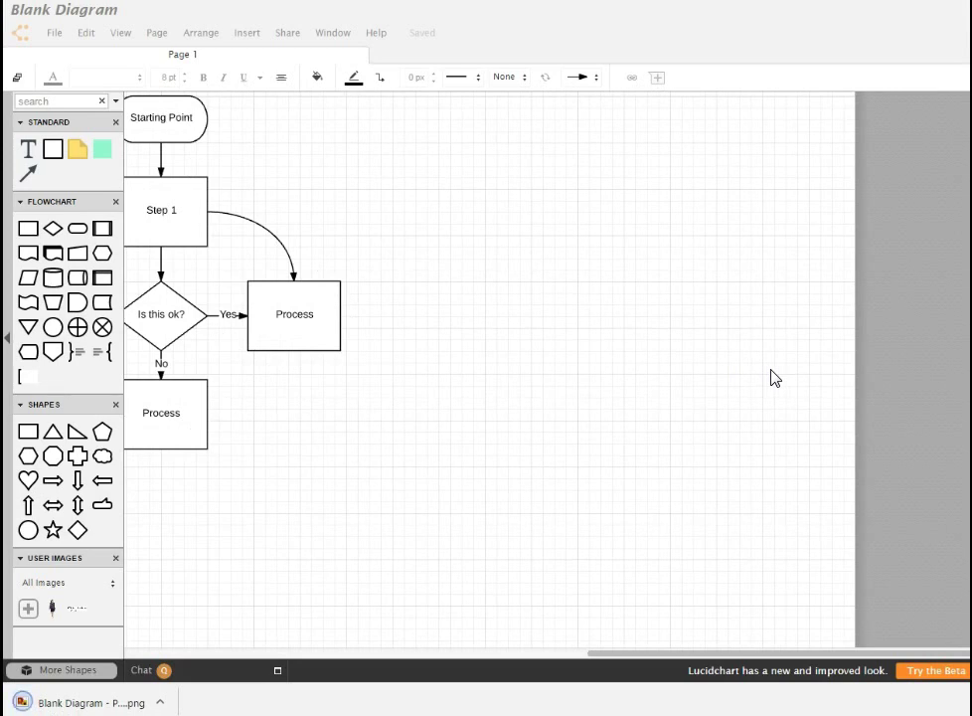
# Open the downloaded transparent PNG of the flowchart from the browser's download bar.
pyautogui.click(111, 703)
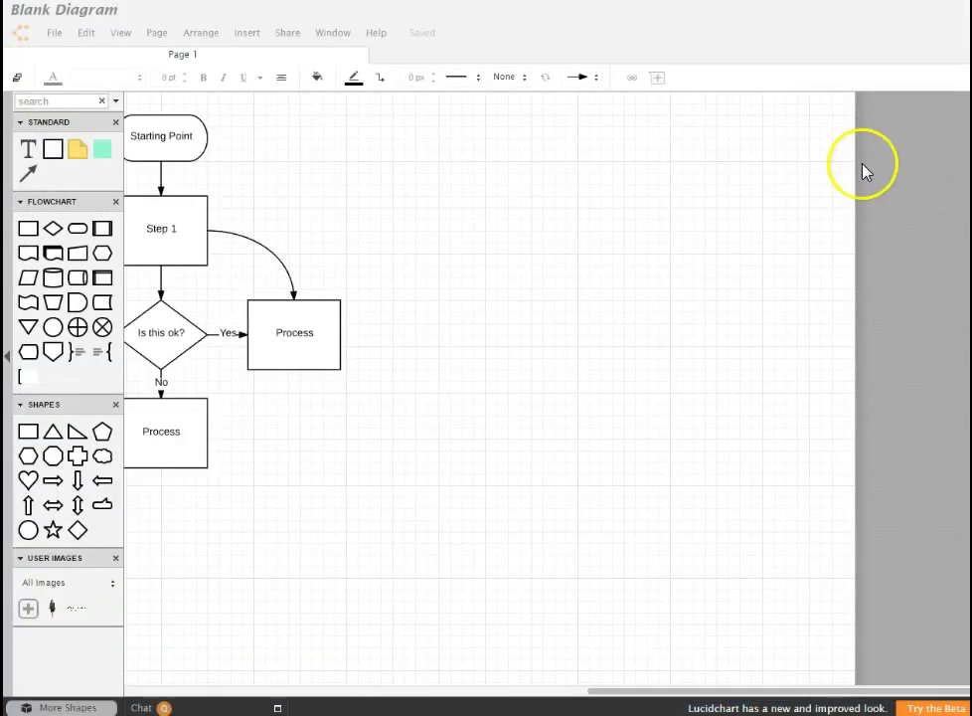
pyautogui.moveTo(795, 689); pyautogui.dragTo(734, 684)
pyautogui.scroll(2, 618, 536)
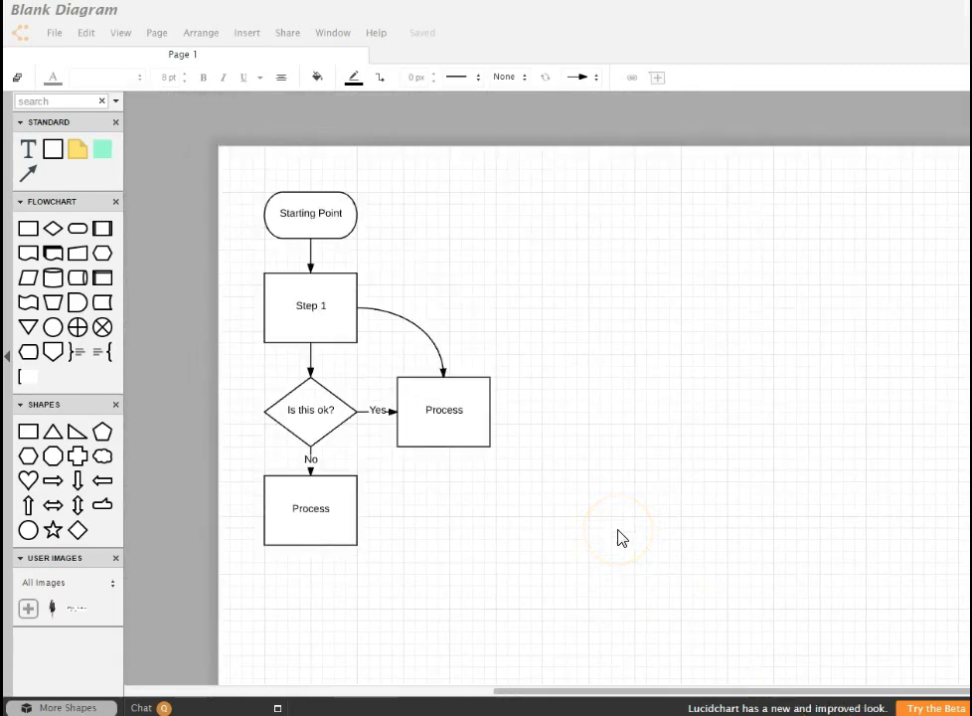